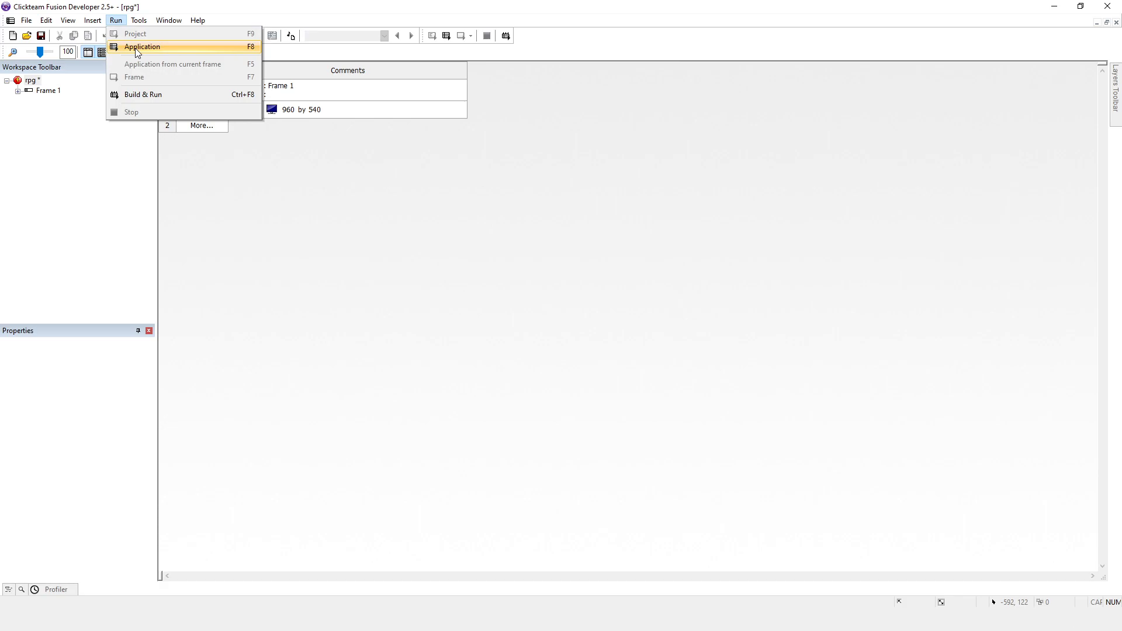
- Build the game as a stand-alone application named rpg v0.12.exe in the currentProject folder
{"action": "mouse_move", "coordinate": [26, 20]}
{"action": "mouse_move", "coordinate": [86, 121]}
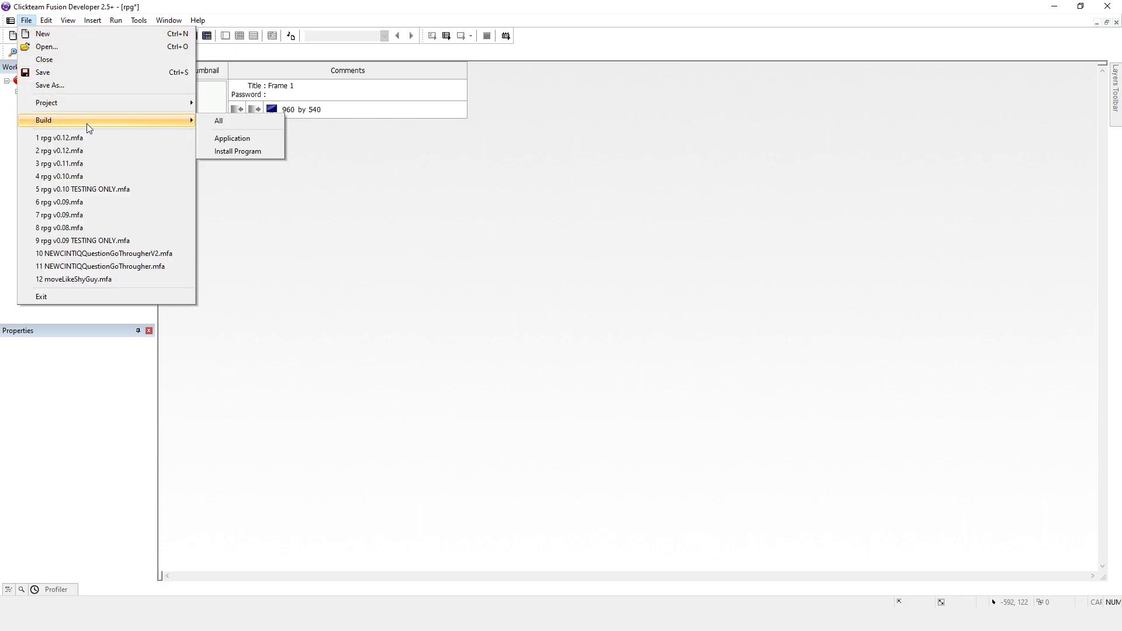
{"action": "left_click", "coordinate": [237, 139]}
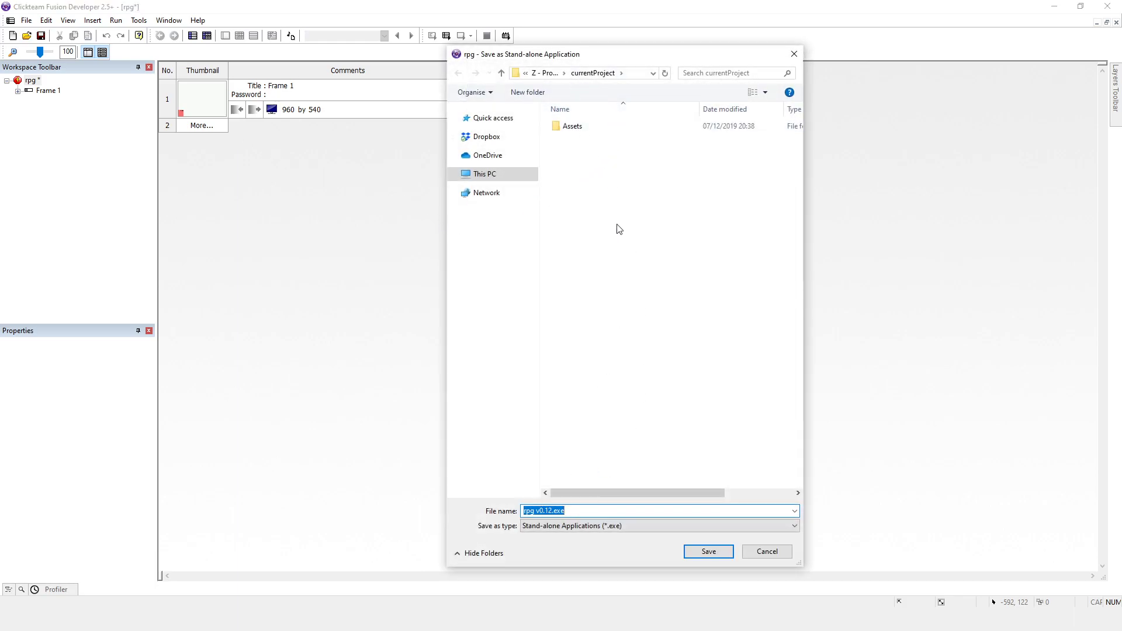
{"action": "left_click", "coordinate": [705, 550]}
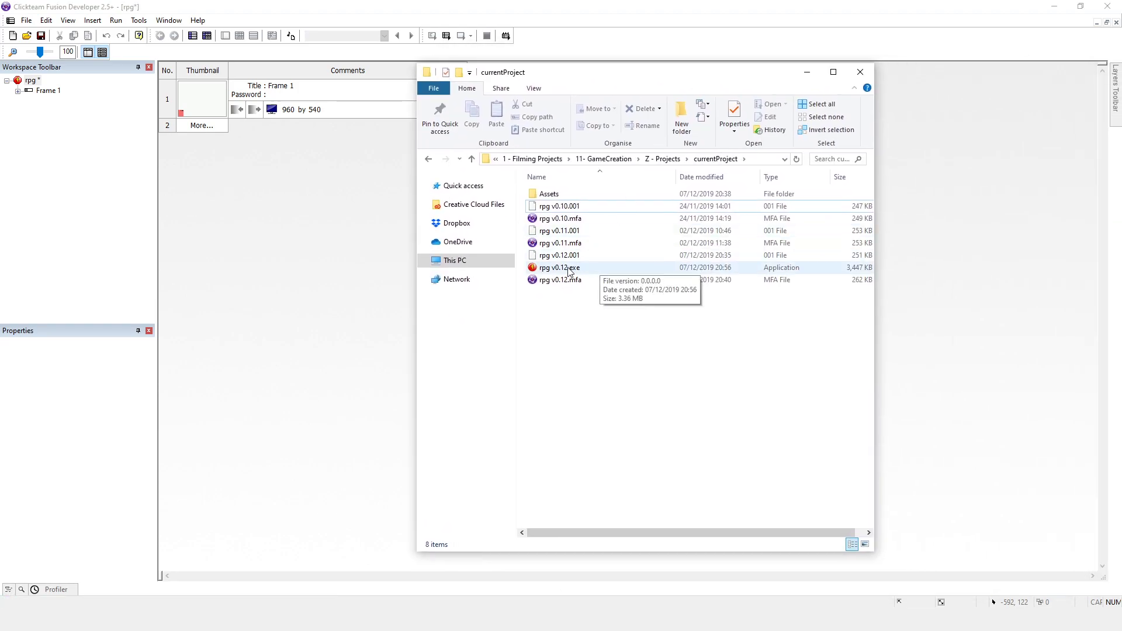
- Test rpg v0.12.exe from the currentProject folder, closing the game and the folder when done
{"action": "left_click", "coordinate": [567, 272]}
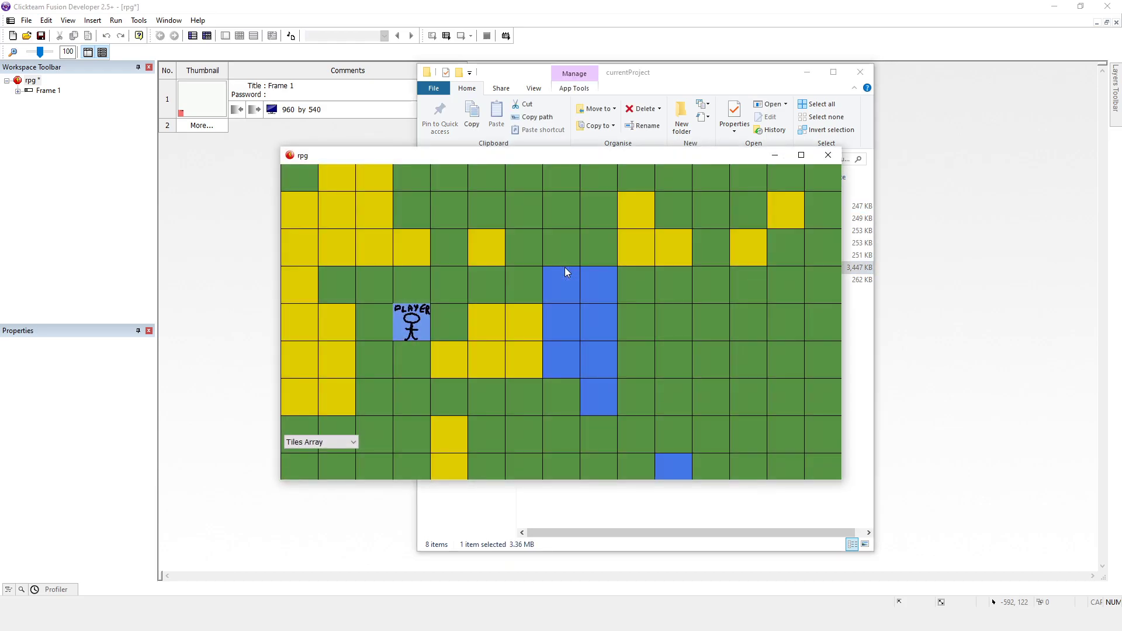
{"action": "left_click", "coordinate": [834, 161]}
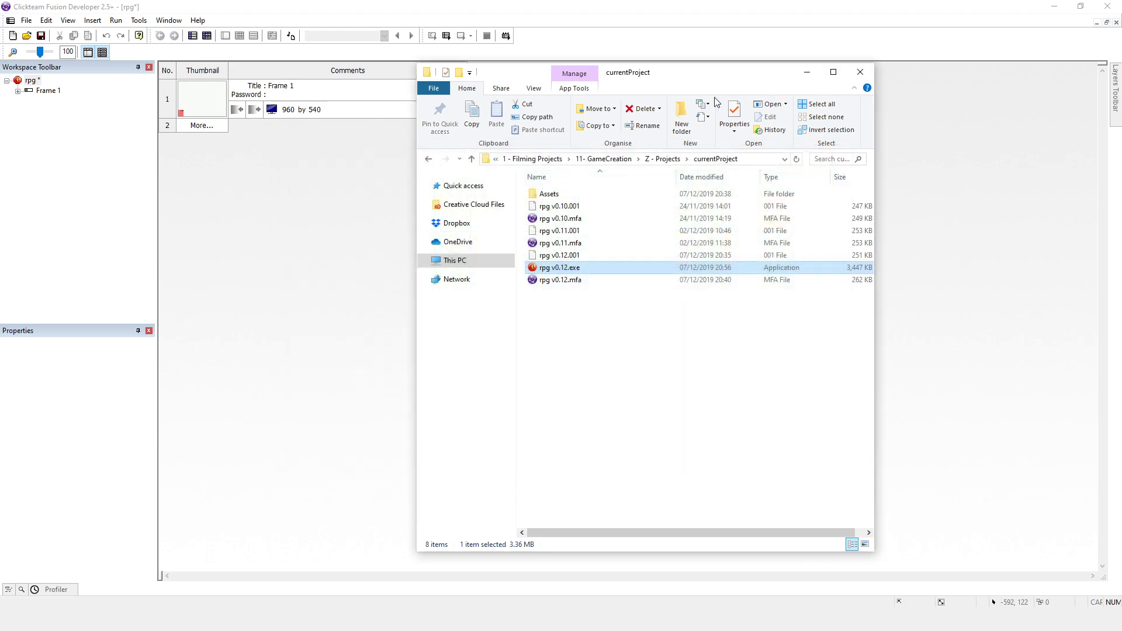
{"action": "left_click", "coordinate": [860, 72]}
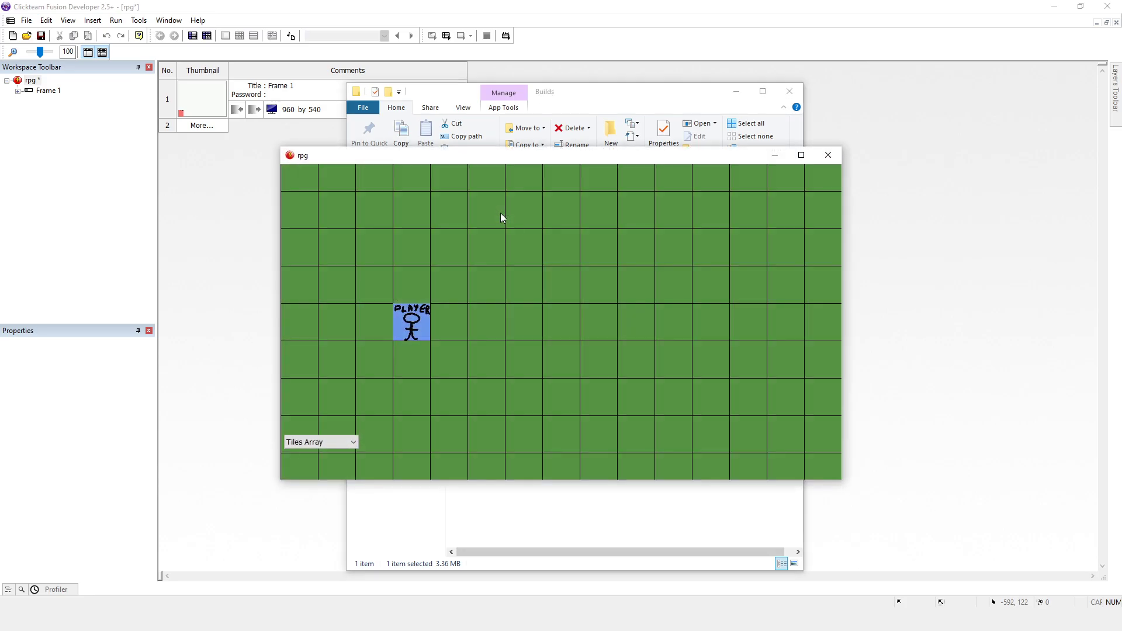
- Test the game copy in the Builds folder by moving the player one tile right, then close it and move the folder window away
{"action": "key", "text": "Right"}
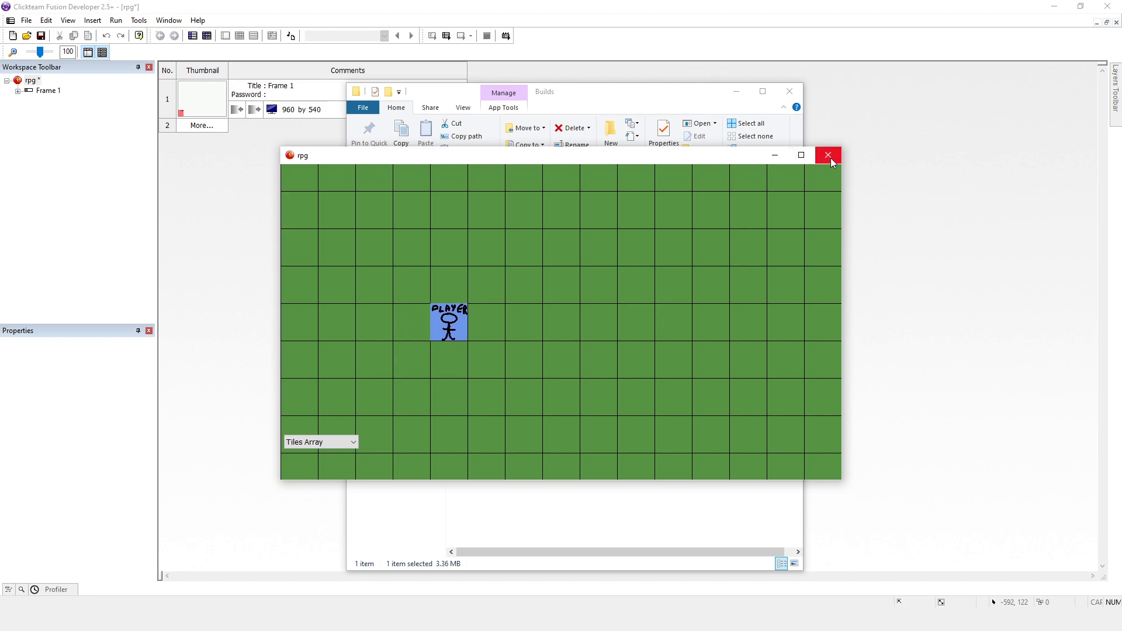
{"action": "left_click", "coordinate": [830, 158]}
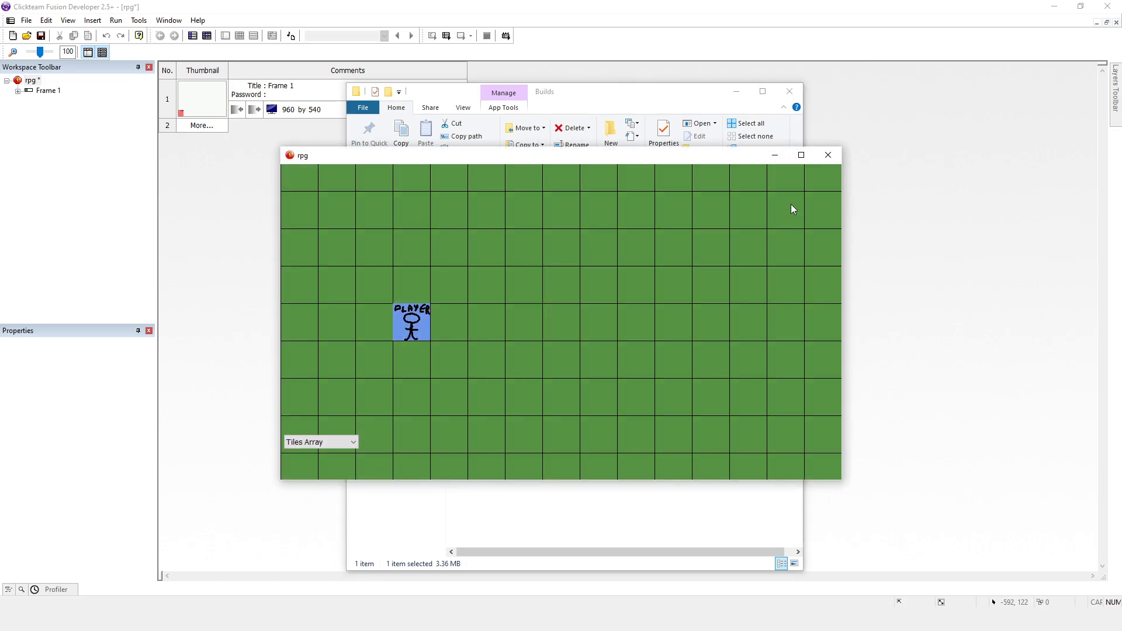
{"action": "left_click", "coordinate": [825, 158]}
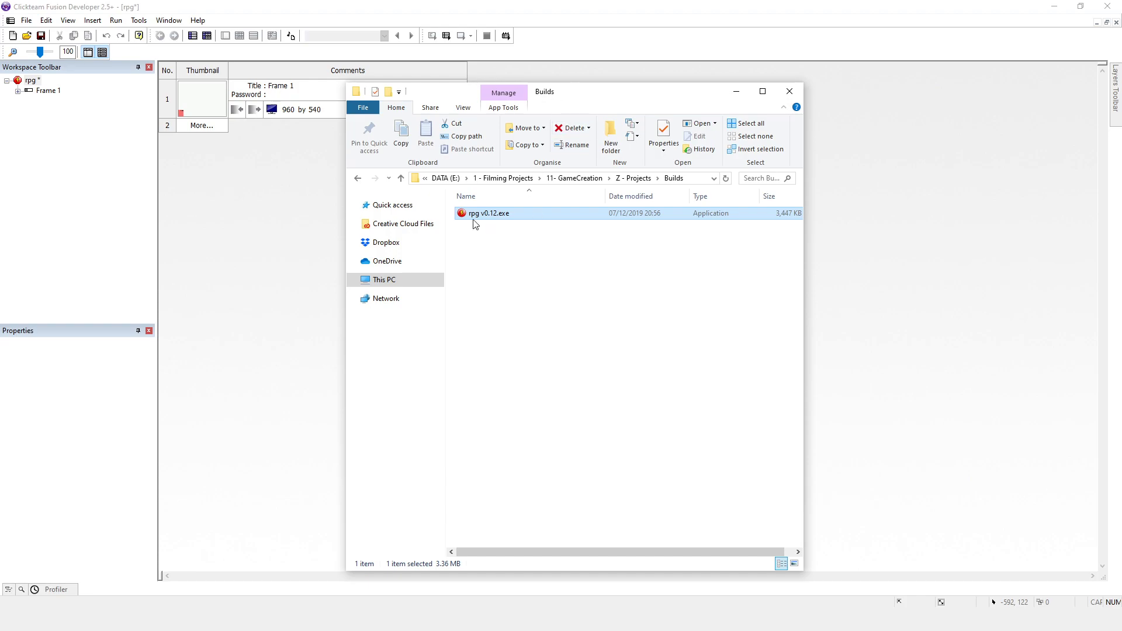
{"action": "left_click_drag", "start_coordinate": [557, 96], "coordinate": [1121, 91]}
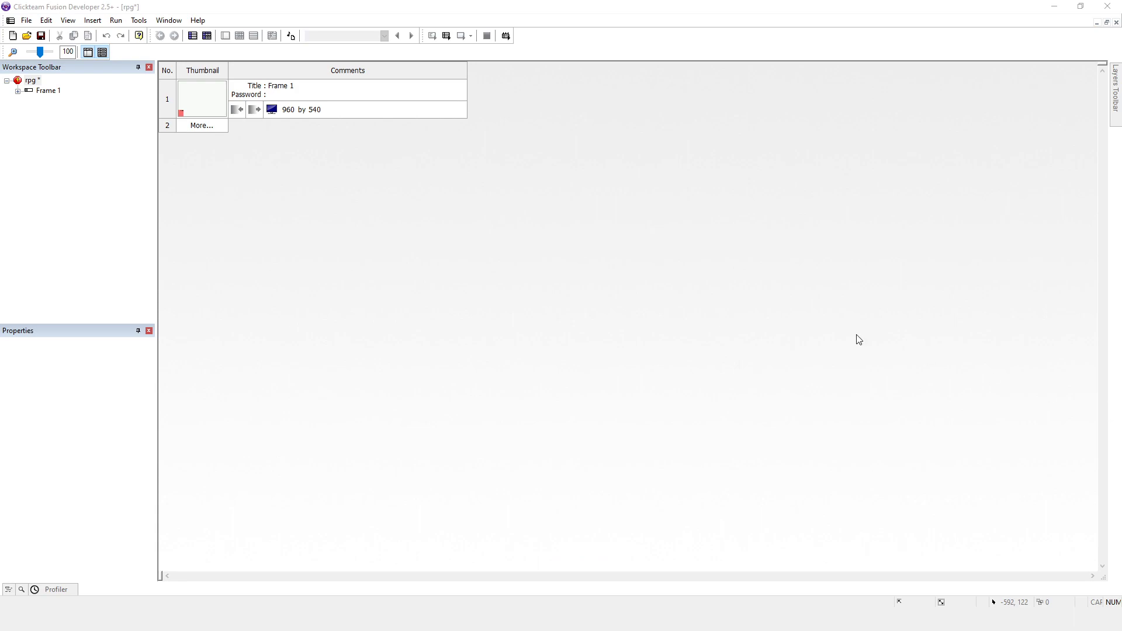
- Open the install program build settings for the rpg application and show the files it includes
{"action": "left_click", "coordinate": [29, 22]}
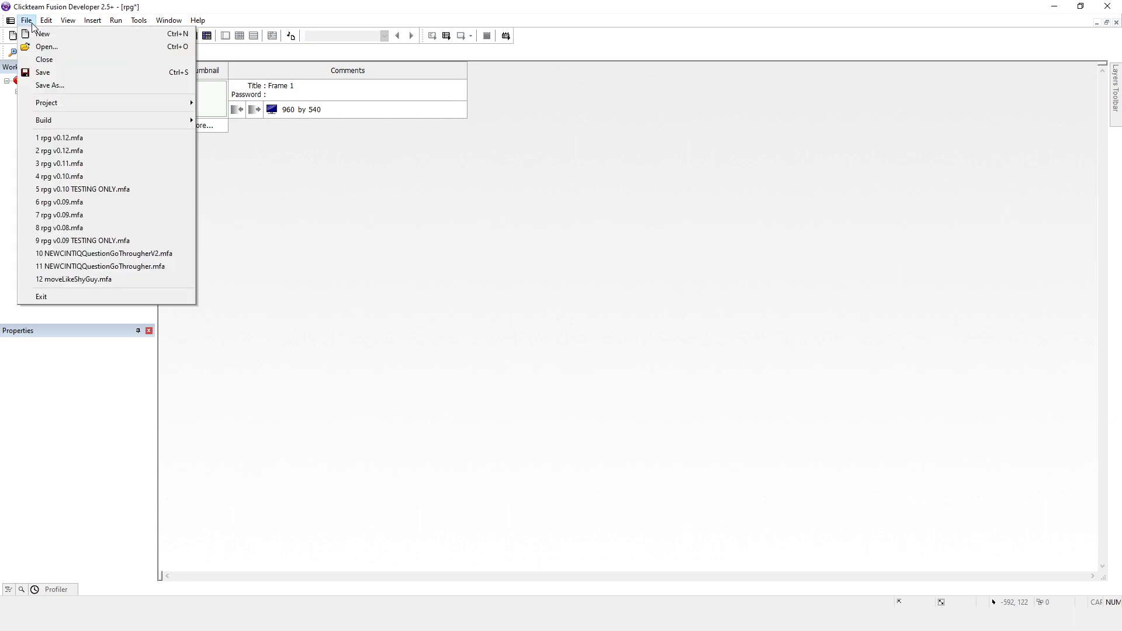
{"action": "mouse_move", "coordinate": [71, 118]}
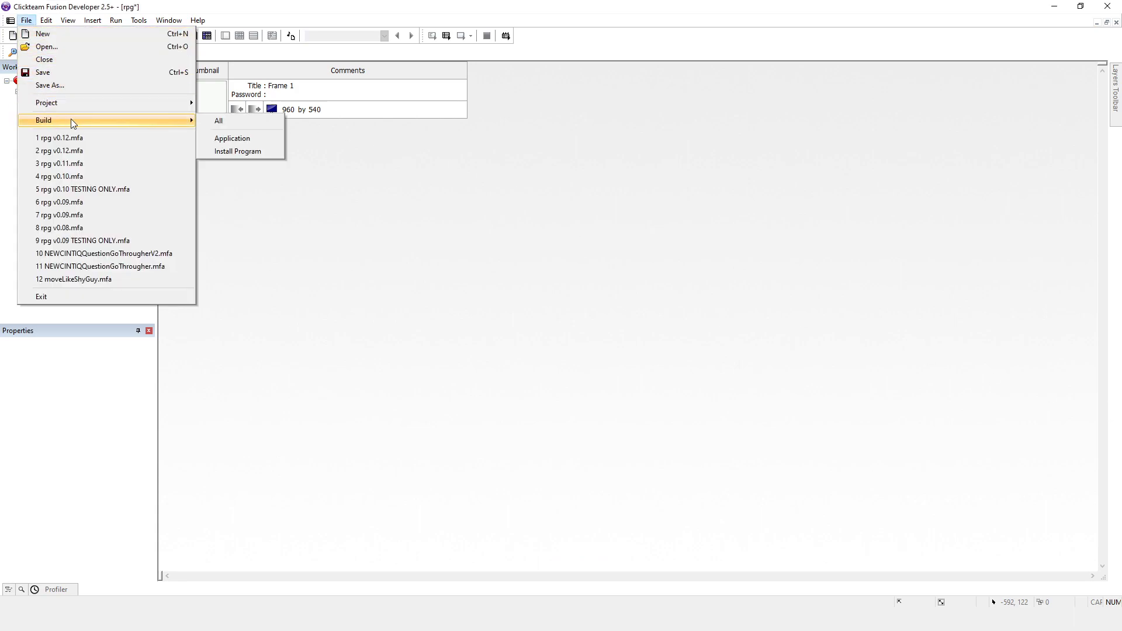
{"action": "left_click", "coordinate": [231, 152]}
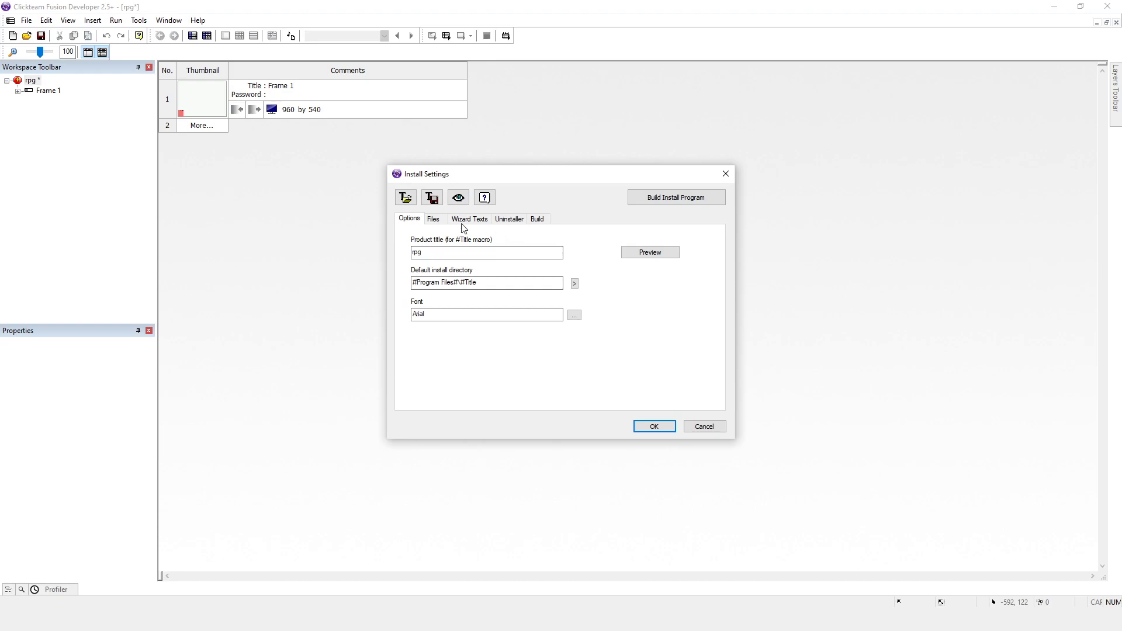
{"action": "left_click", "coordinate": [435, 223]}
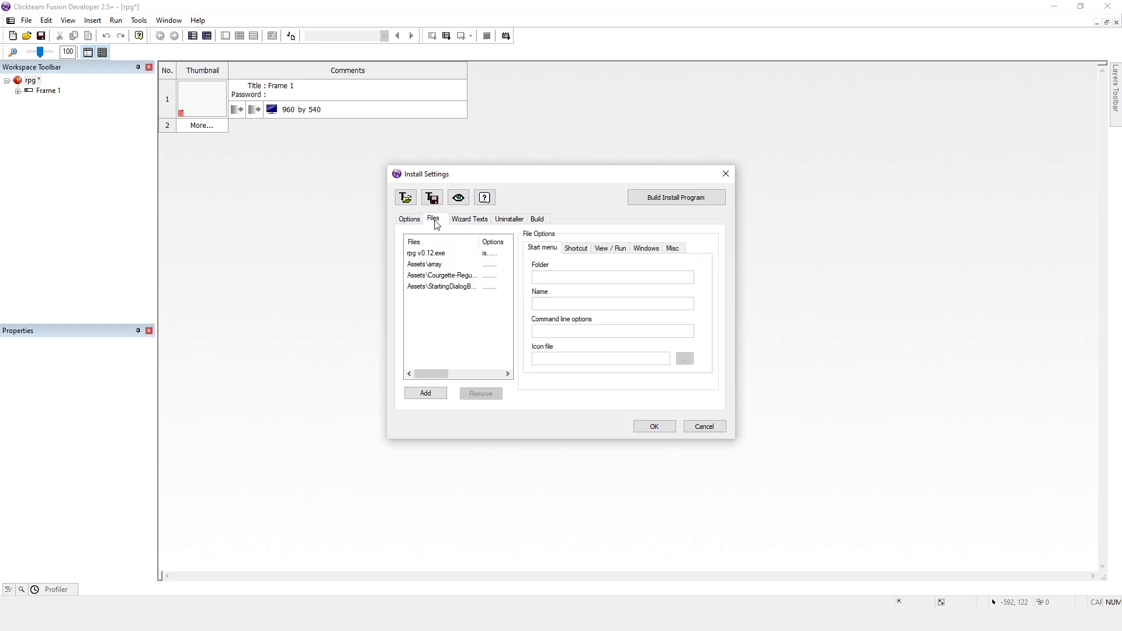
- Remove the array, Courgette-Regular.ttf and StartingDialogBox.txt assets from the installer's file list, keeping only rpg v0.12.exe
{"action": "left_click", "coordinate": [435, 266]}
{"action": "left_click", "coordinate": [473, 393]}
{"action": "left_click", "coordinate": [484, 393]}
{"action": "left_click", "coordinate": [432, 276]}
{"action": "left_click", "coordinate": [481, 392]}
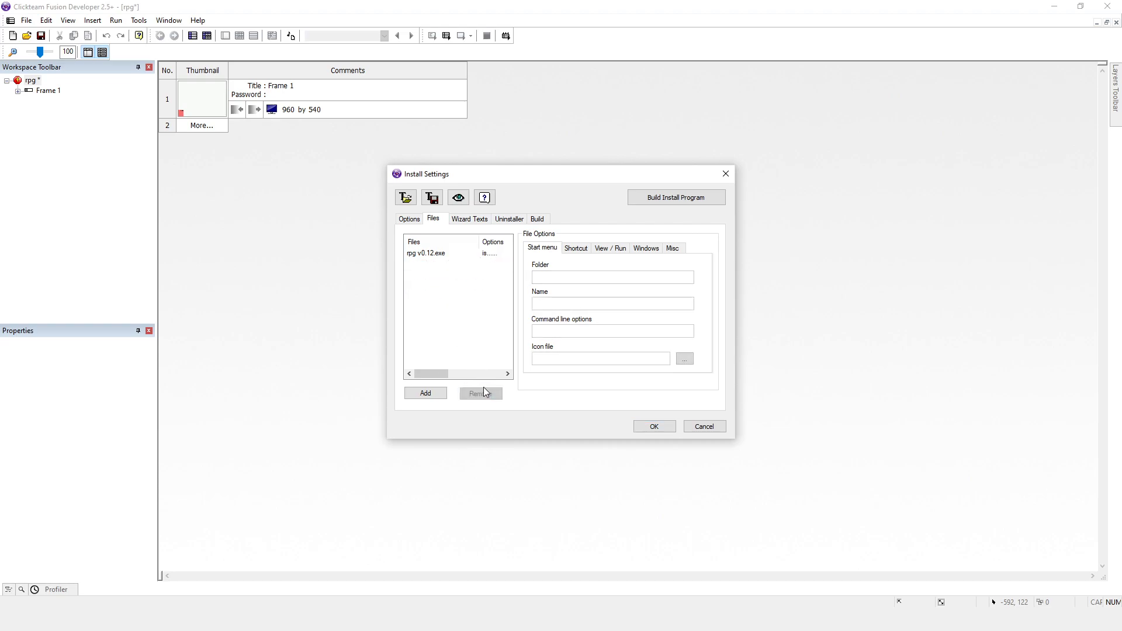
- Add array, Courgette-Regular.ttf and StartingDialogBox.txt from the project's Assets folder to the installer's files
{"action": "left_click", "coordinate": [421, 255]}
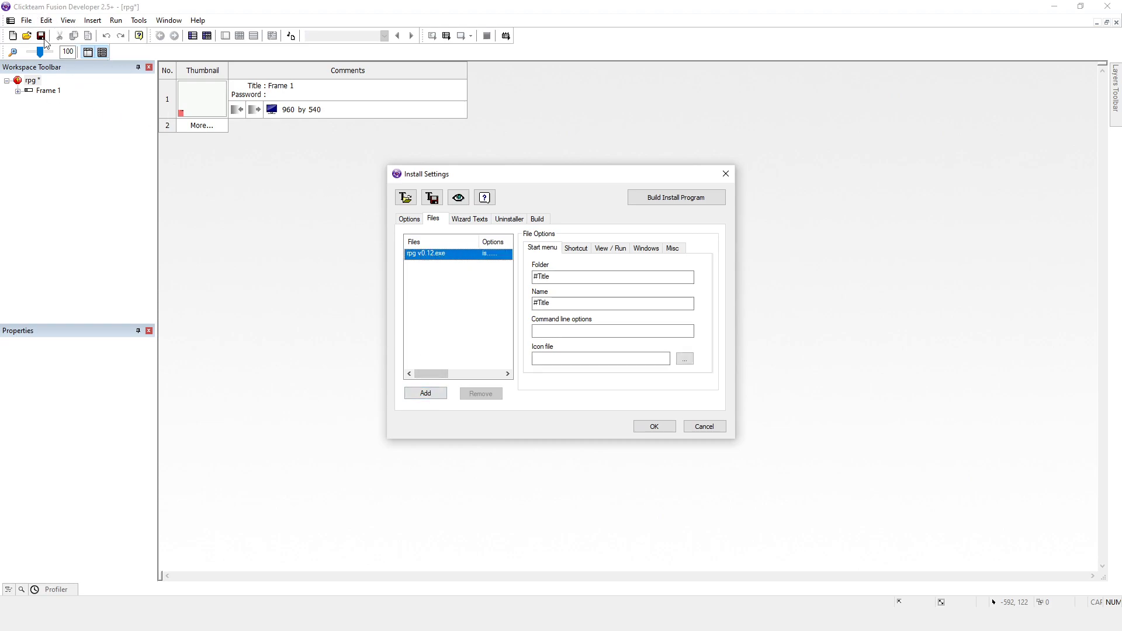
{"action": "left_click", "coordinate": [440, 390]}
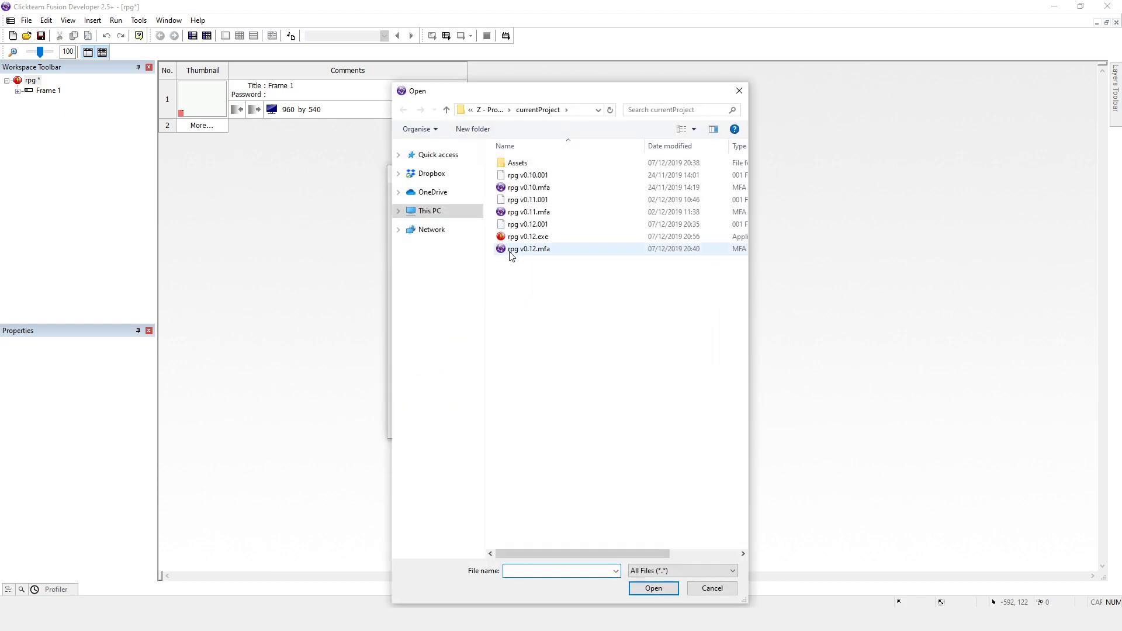
{"action": "double_click", "coordinate": [532, 164]}
{"action": "double_click", "coordinate": [533, 163]}
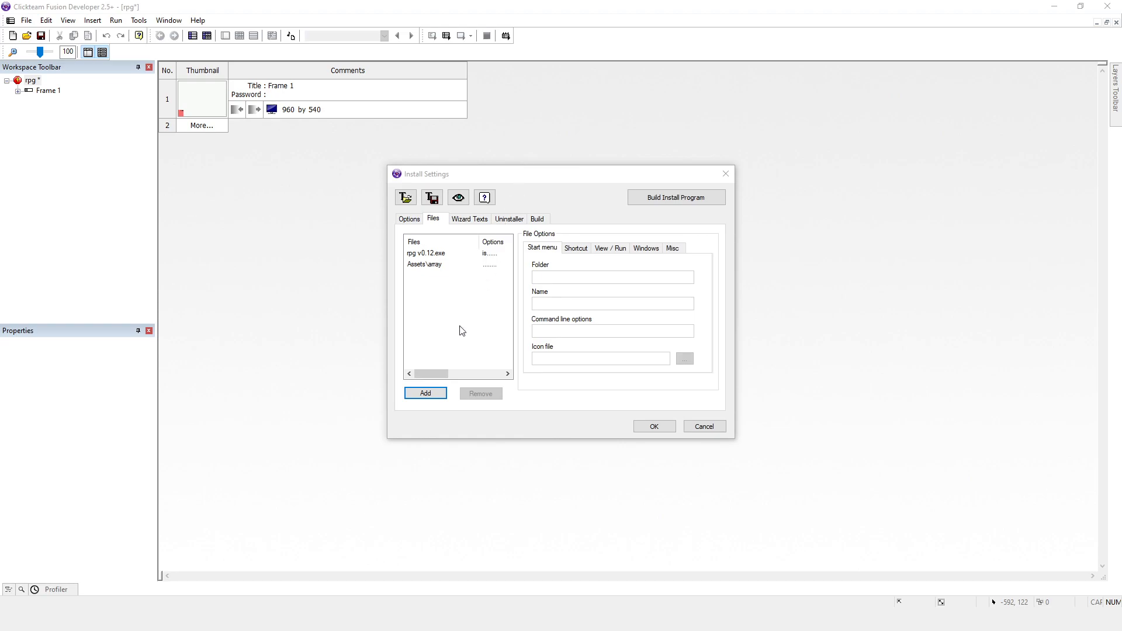
{"action": "key", "text": "Return"}
{"action": "double_click", "coordinate": [519, 173]}
{"action": "left_click", "coordinate": [425, 395]}
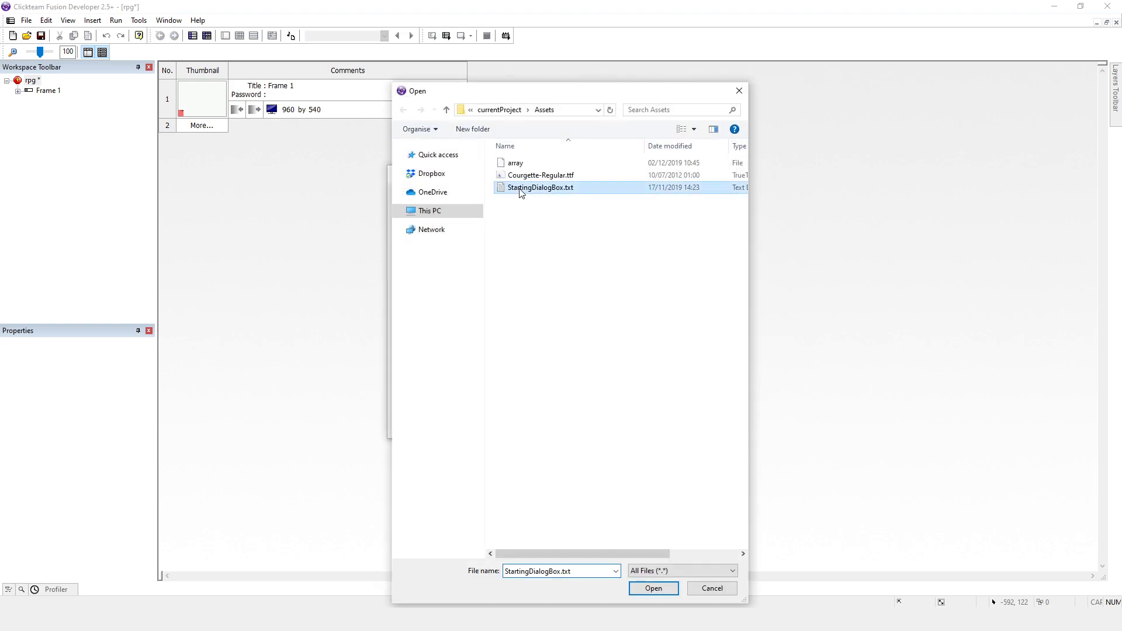
{"action": "double_click", "coordinate": [521, 197]}
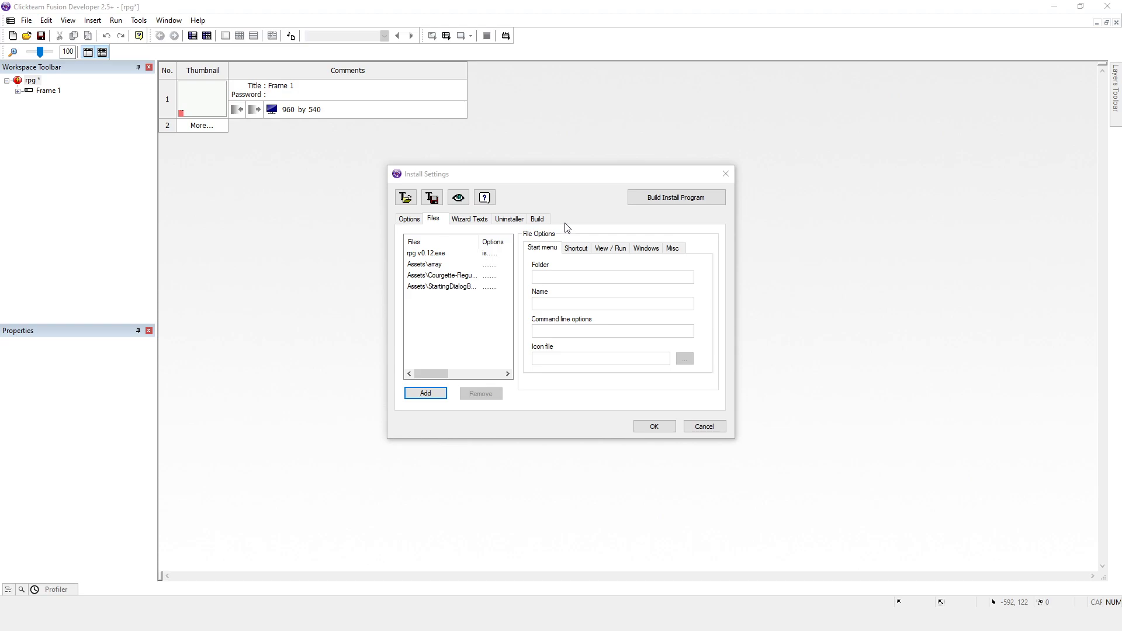
- Build the install program as install.exe in the currentProject folder and accept the install settings
{"action": "left_click", "coordinate": [665, 199]}
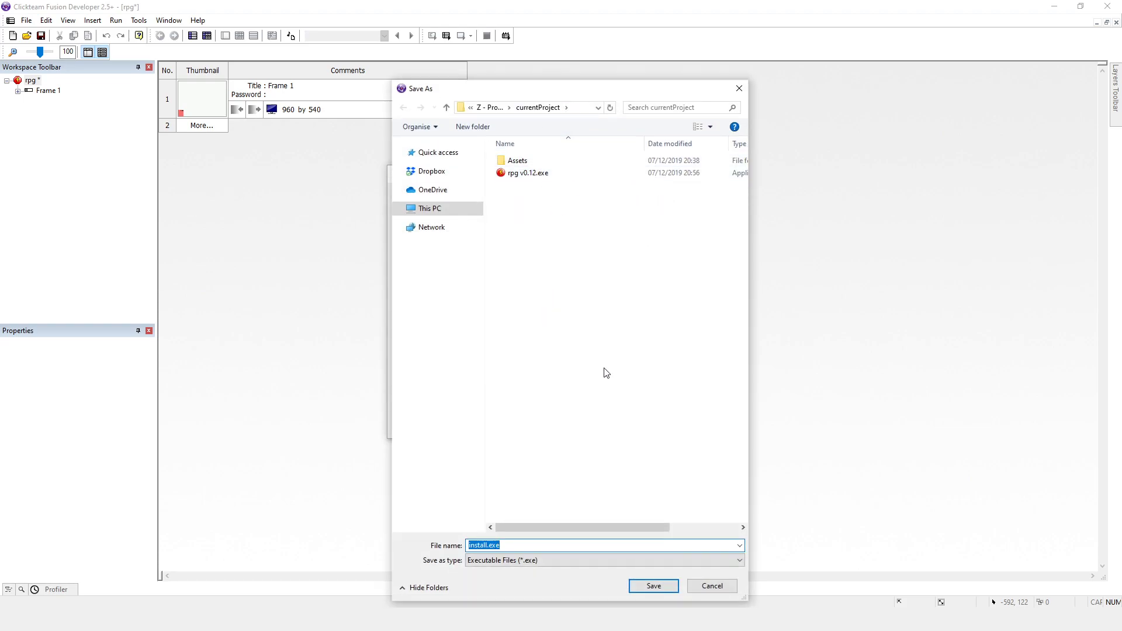
{"action": "left_click", "coordinate": [655, 588]}
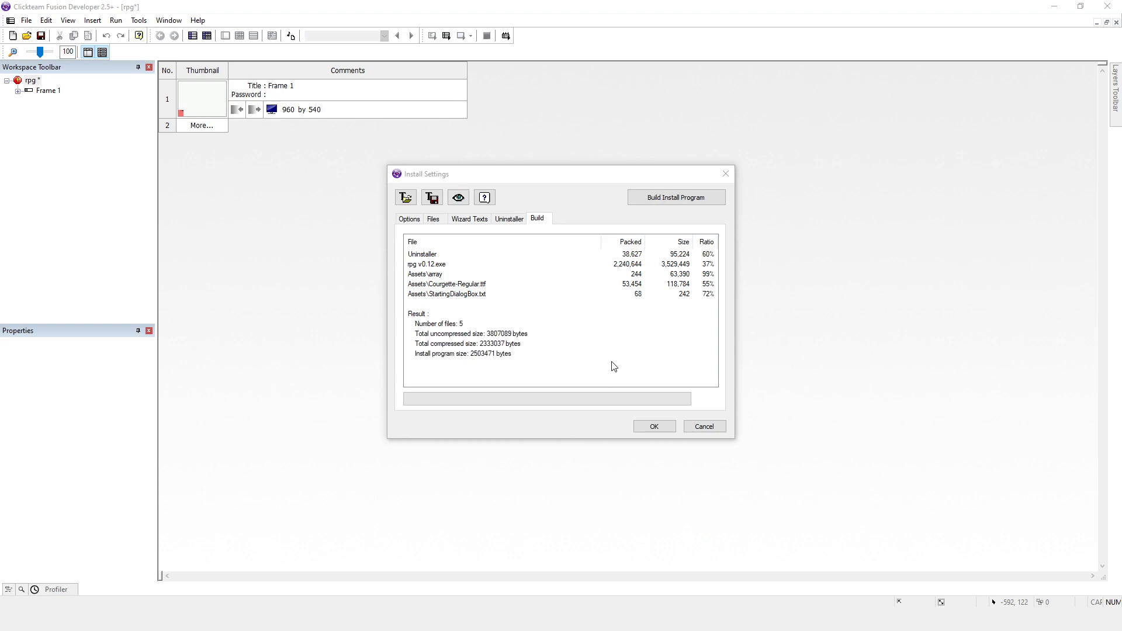
{"action": "left_click", "coordinate": [655, 427]}
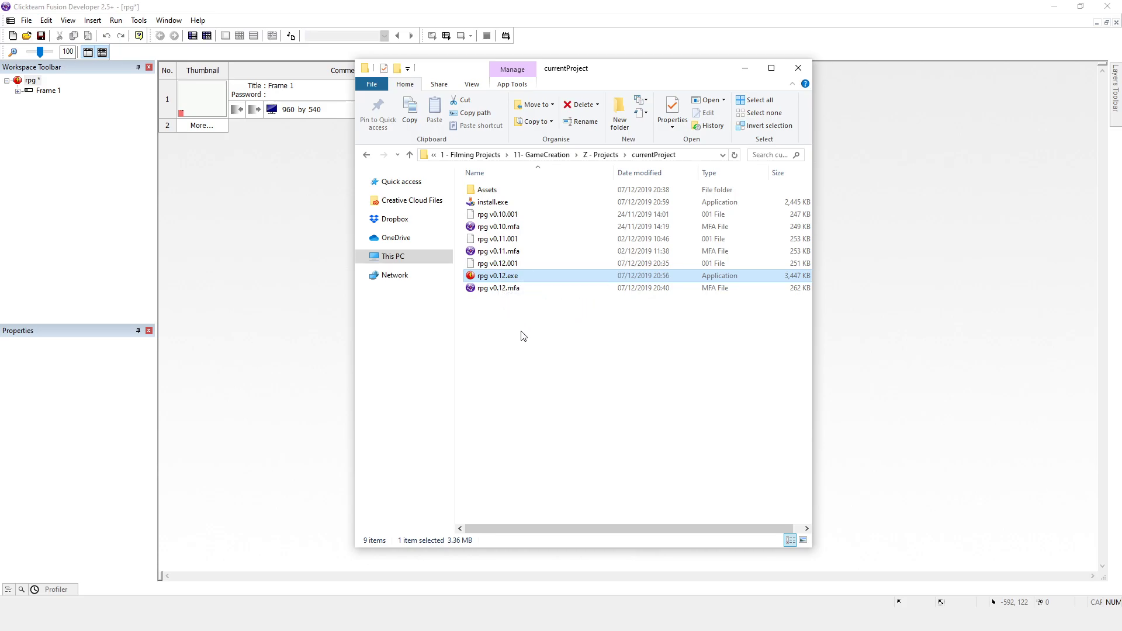
- Launch install.exe from the currentProject folder, minimize the folder window and proceed to the installation directory choice
{"action": "double_click", "coordinate": [494, 202]}
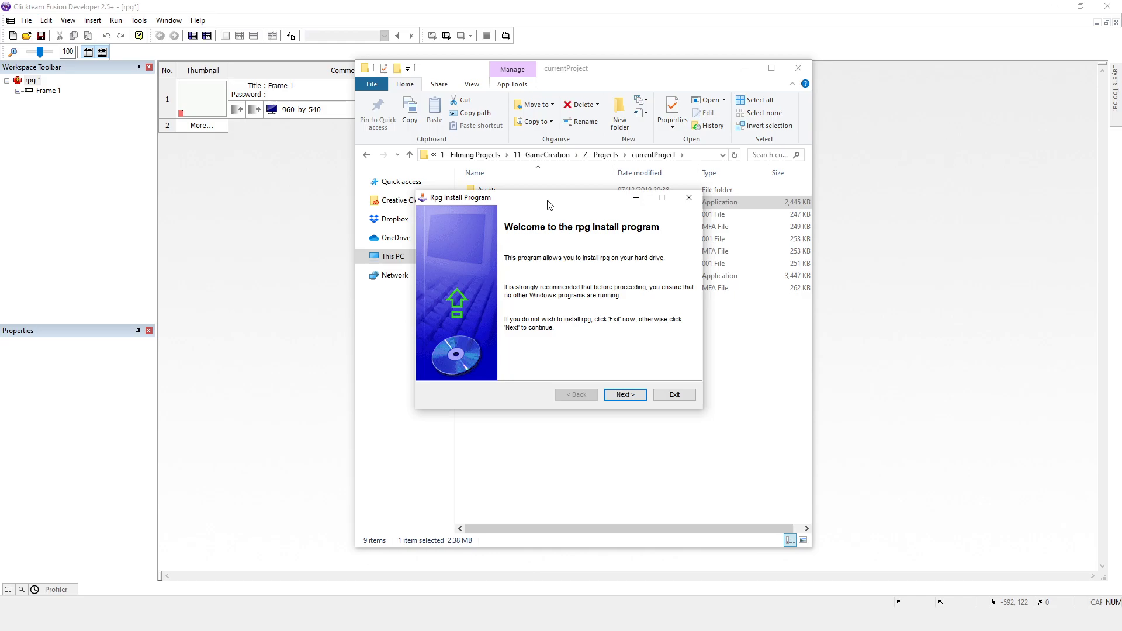
{"action": "left_click_drag", "start_coordinate": [547, 205], "coordinate": [597, 238]}
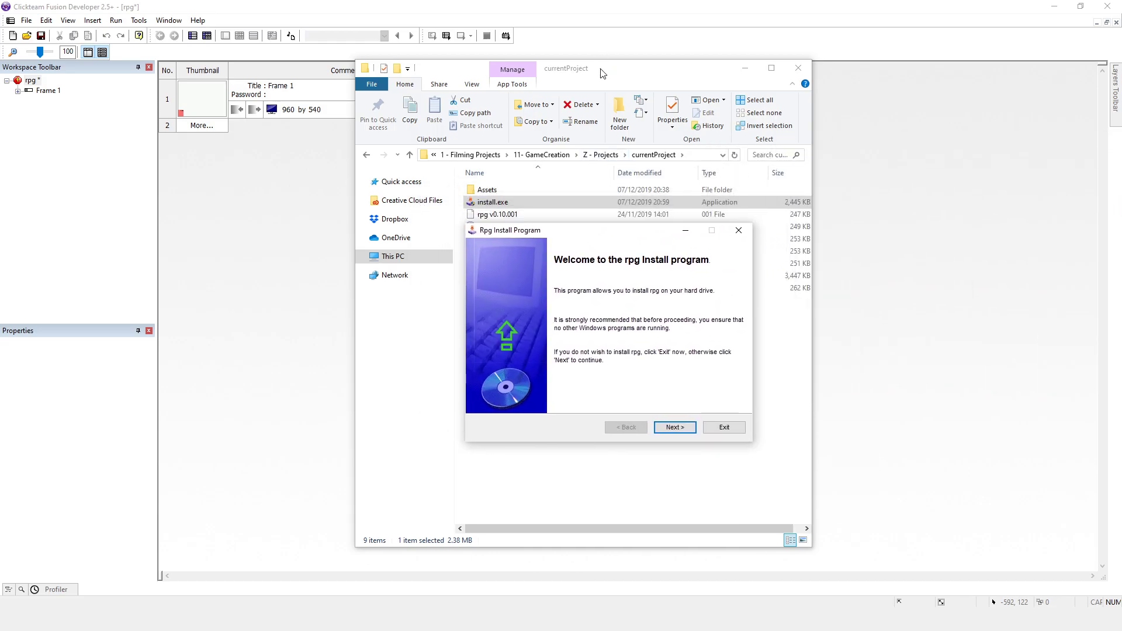
{"action": "left_click", "coordinate": [746, 68]}
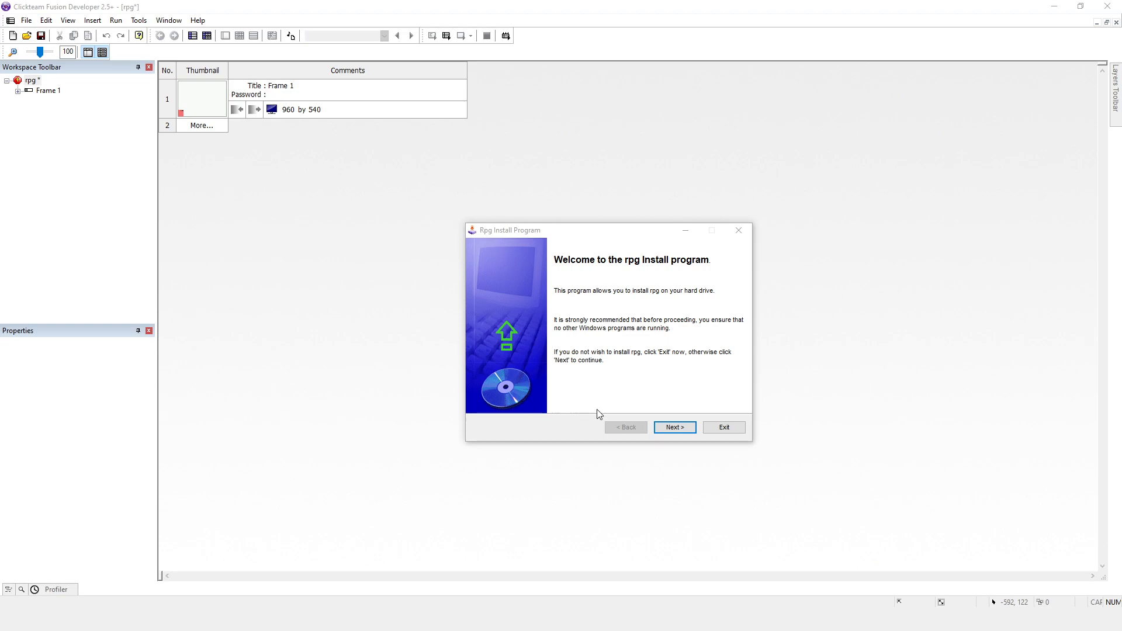
{"action": "left_click", "coordinate": [673, 427]}
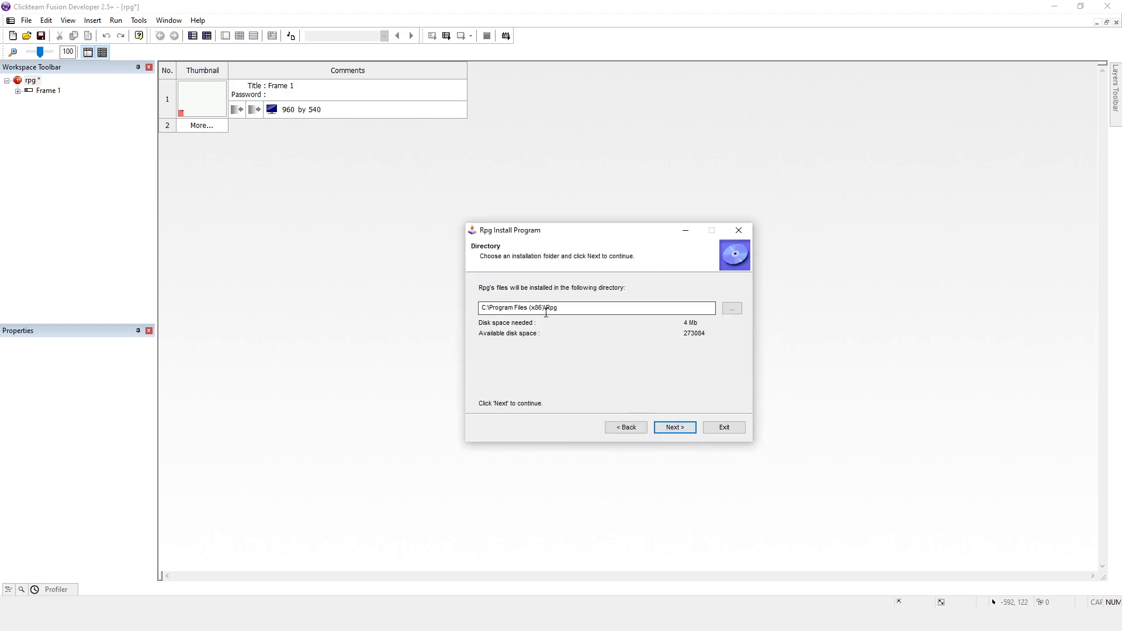
- Set the installation directory to E:\1 - Filming Projects\11- GameCreation\Z - Projects\Builds\Rpg and approve creating it
{"action": "left_click_drag", "start_coordinate": [544, 308], "coordinate": [472, 307]}
{"action": "type", "text": "E:\\1 - Filming Projects\\11- GameCreation\\Z - Projects\\Builds"}
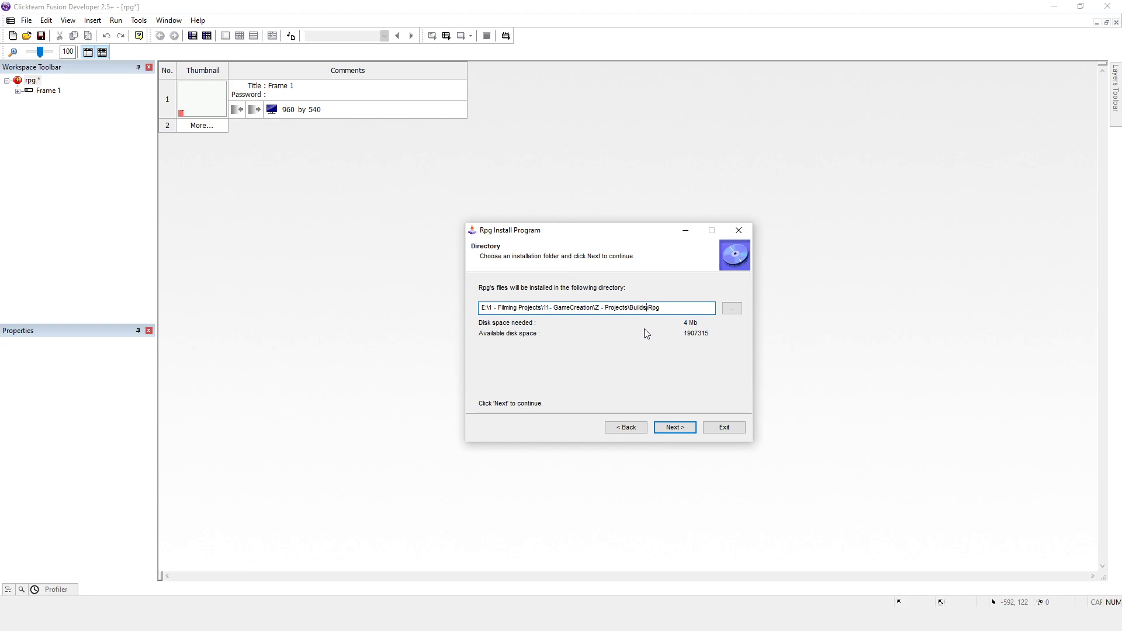
{"action": "left_click_drag", "start_coordinate": [1121, 68], "coordinate": [581, 146]}
{"action": "left_click_drag", "start_coordinate": [577, 122], "coordinate": [1121, 409]}
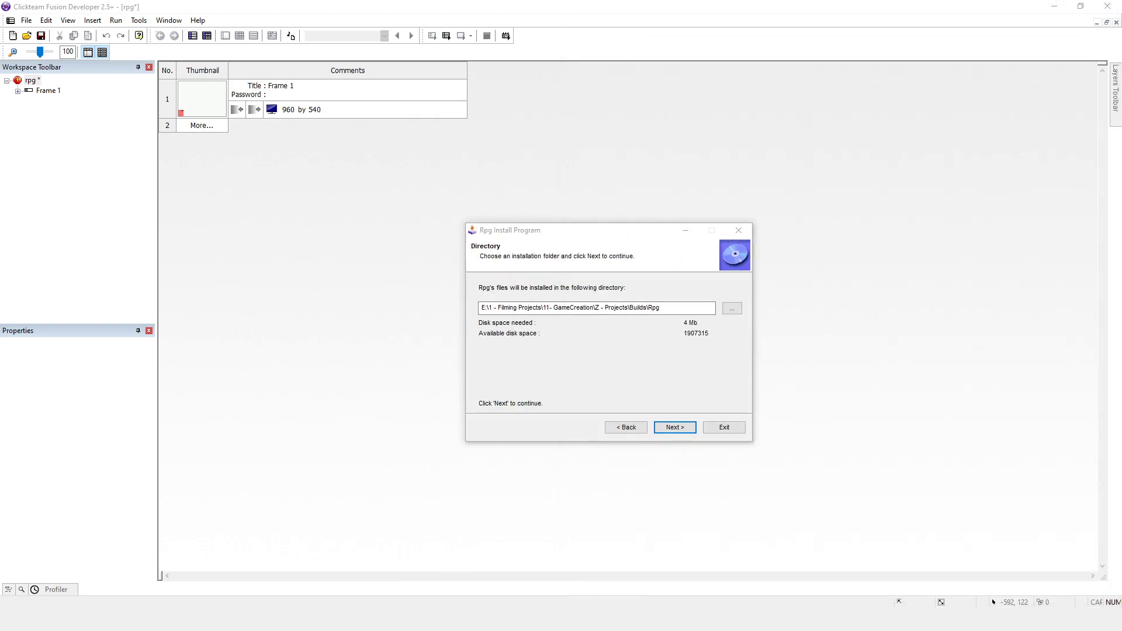
{"action": "left_click", "coordinate": [682, 428]}
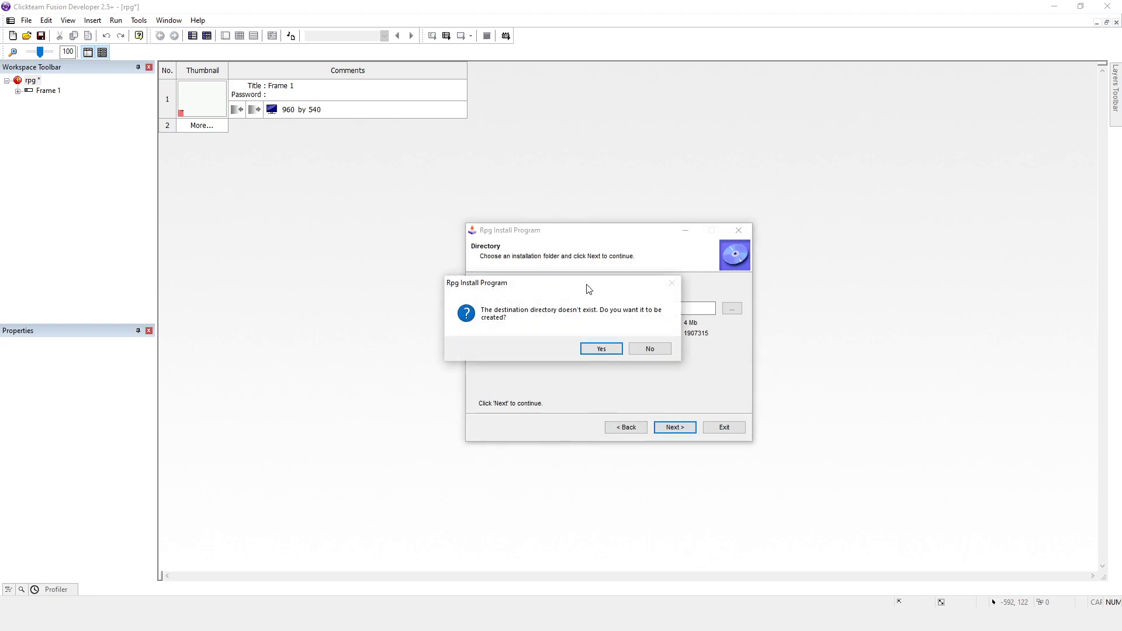
{"action": "left_click_drag", "start_coordinate": [589, 286], "coordinate": [609, 344]}
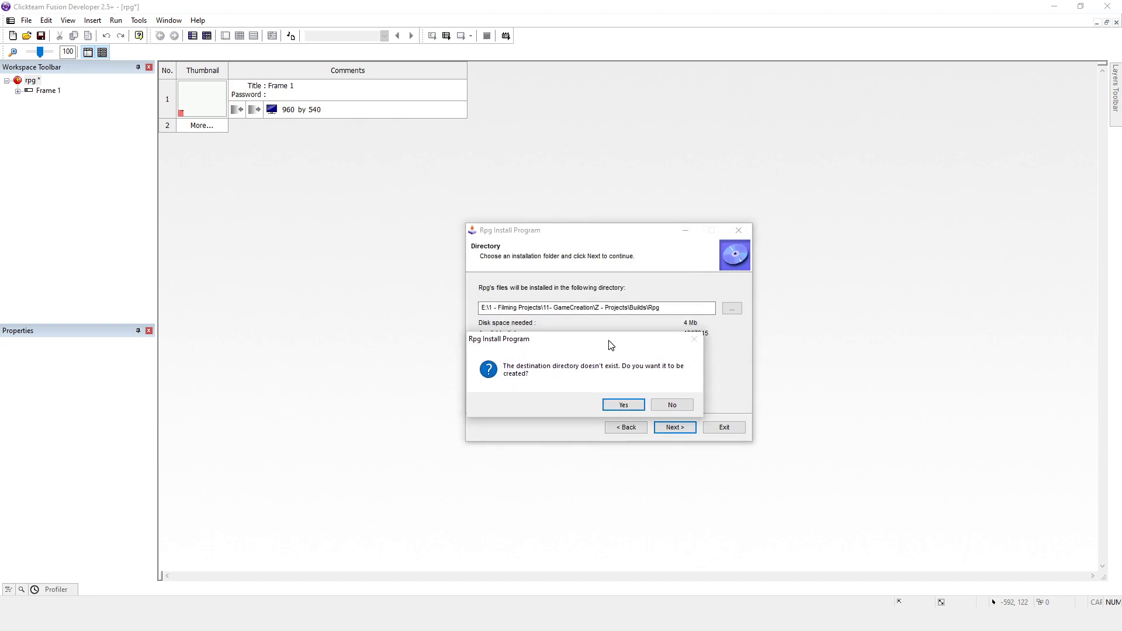
{"action": "left_click", "coordinate": [627, 403]}
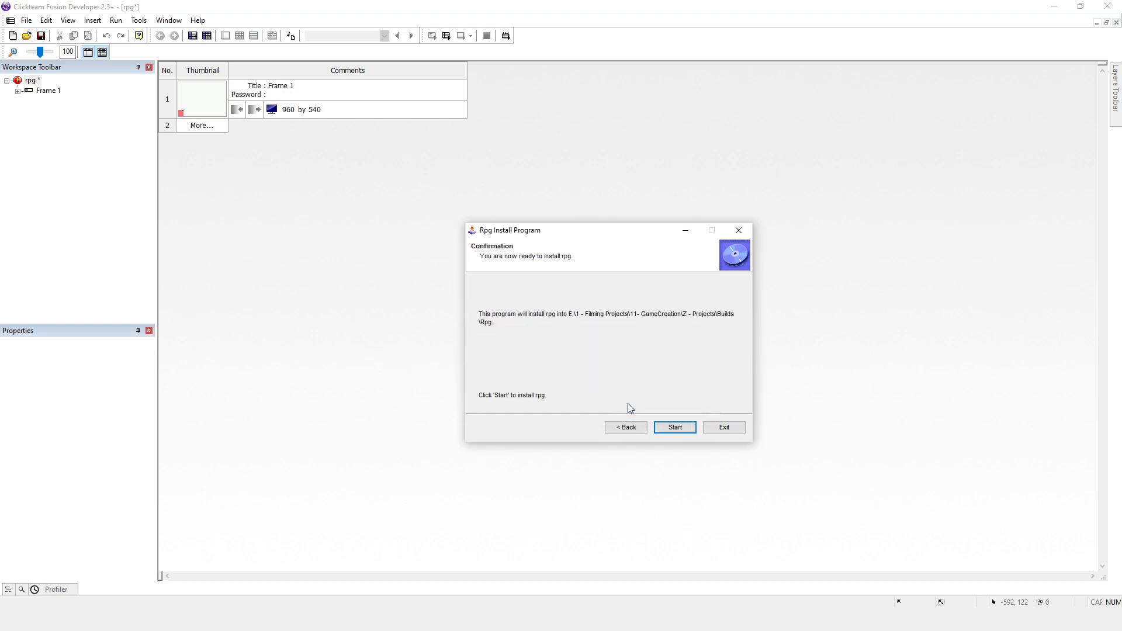
- Install rpg into the chosen directory, exit the installer and bring the Builds folder into view
{"action": "left_click", "coordinate": [677, 429]}
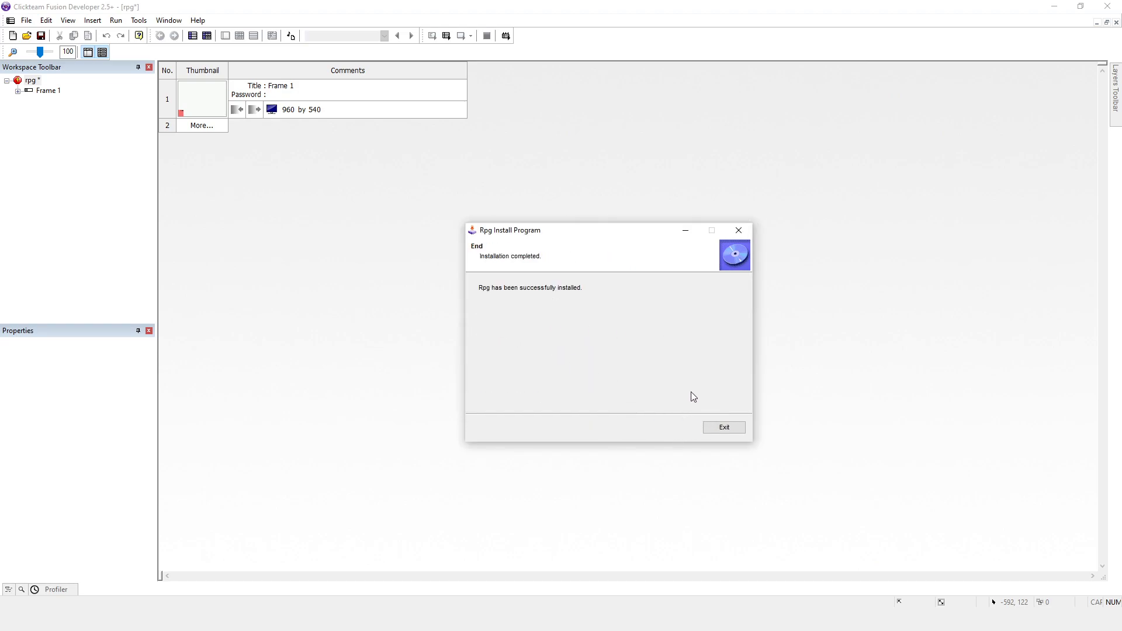
{"action": "left_click", "coordinate": [722, 429]}
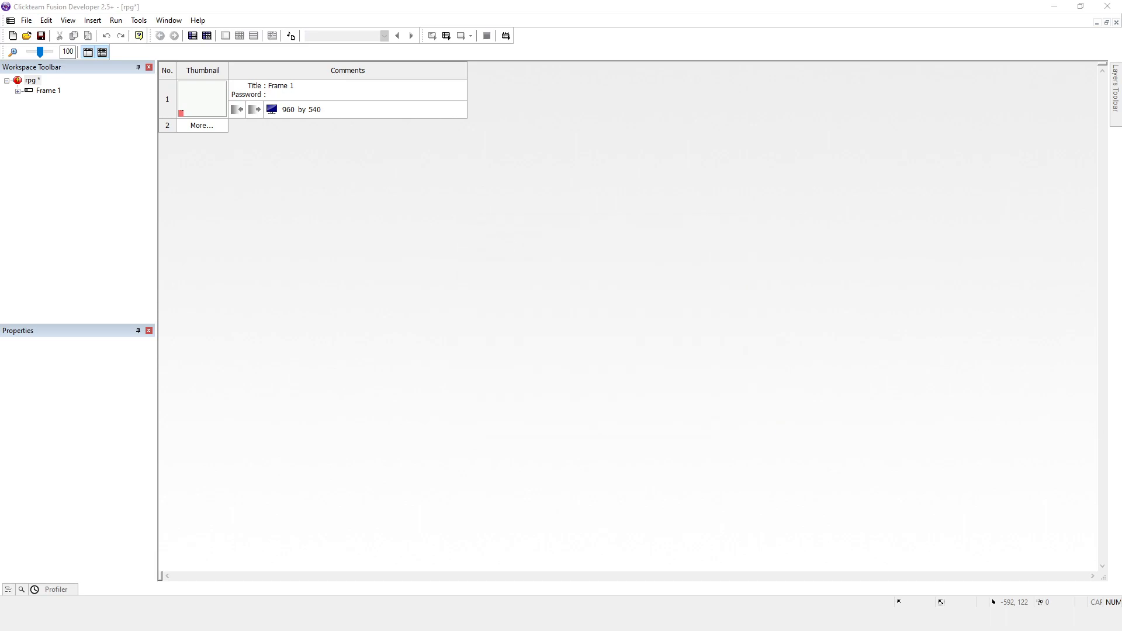
{"action": "left_click_drag", "start_coordinate": [0, 109], "coordinate": [560, 84]}
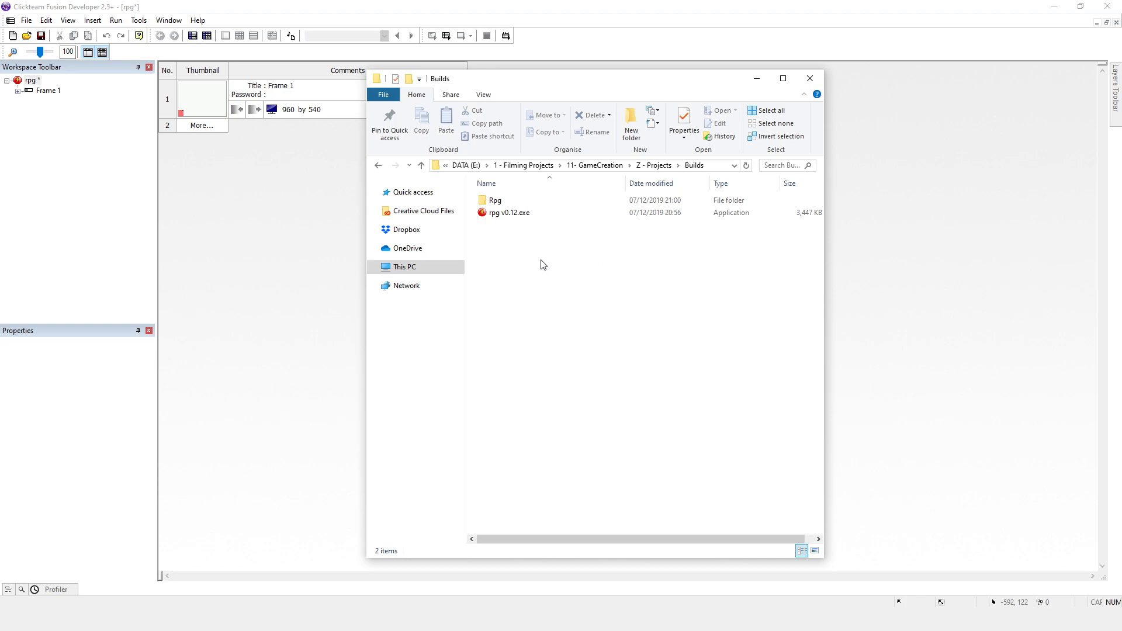
- Open the installed Rpg folder and launch rpg v0.12.exe from it
{"action": "double_click", "coordinate": [495, 201]}
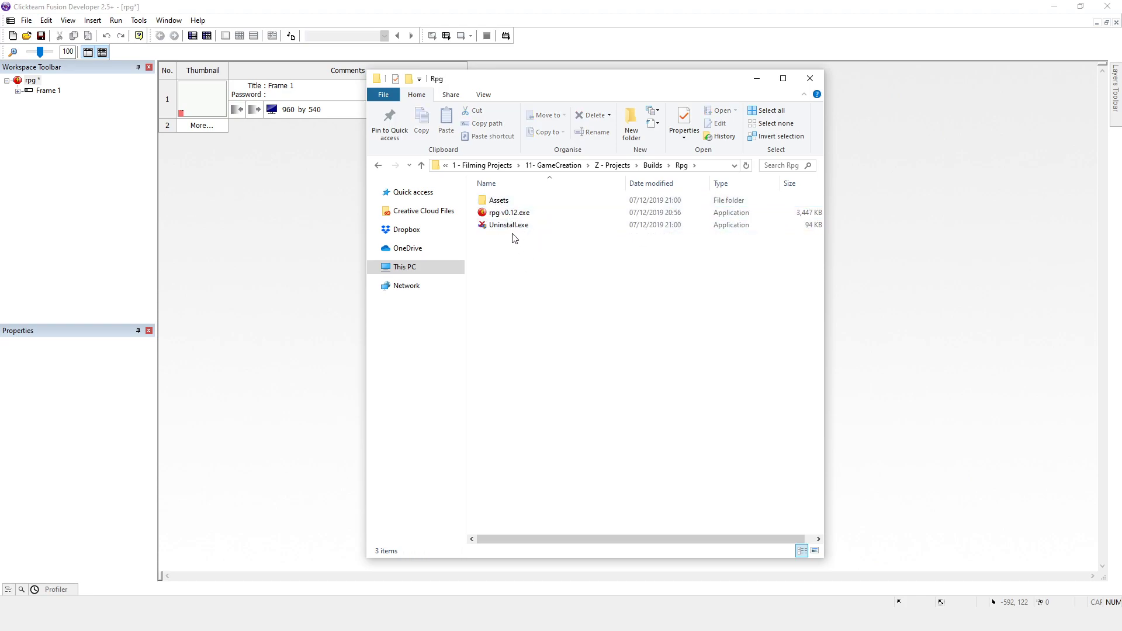
{"action": "left_click", "coordinate": [501, 217]}
{"action": "double_click", "coordinate": [500, 215]}
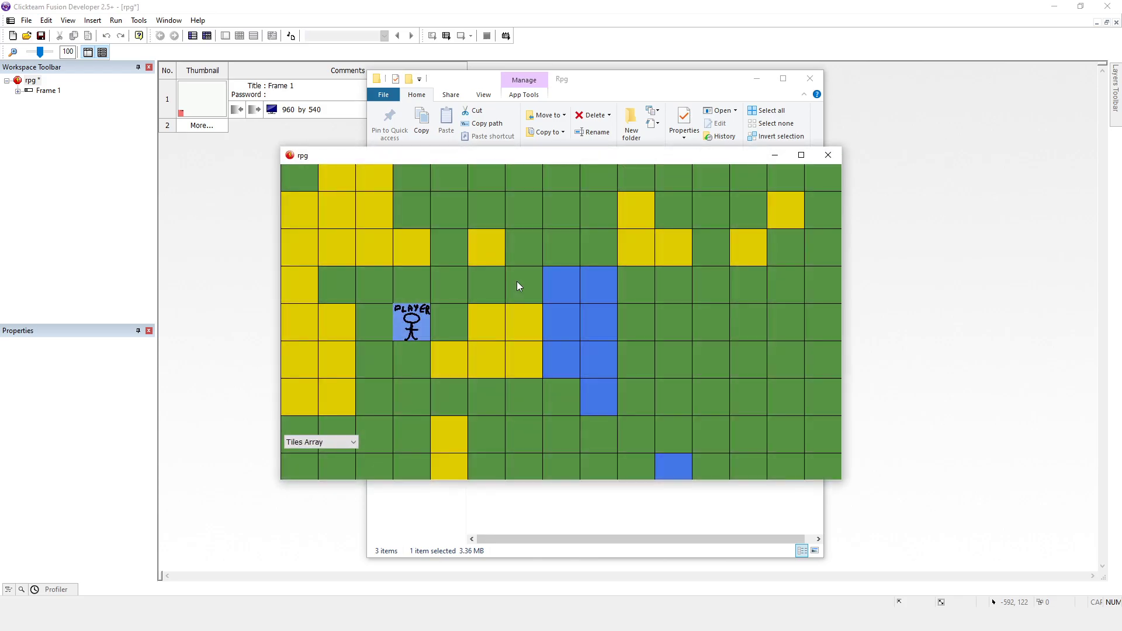
- Test the installed game by walking the player around the tile map in all four directions, and close the game
{"action": "key", "text": "Down"}
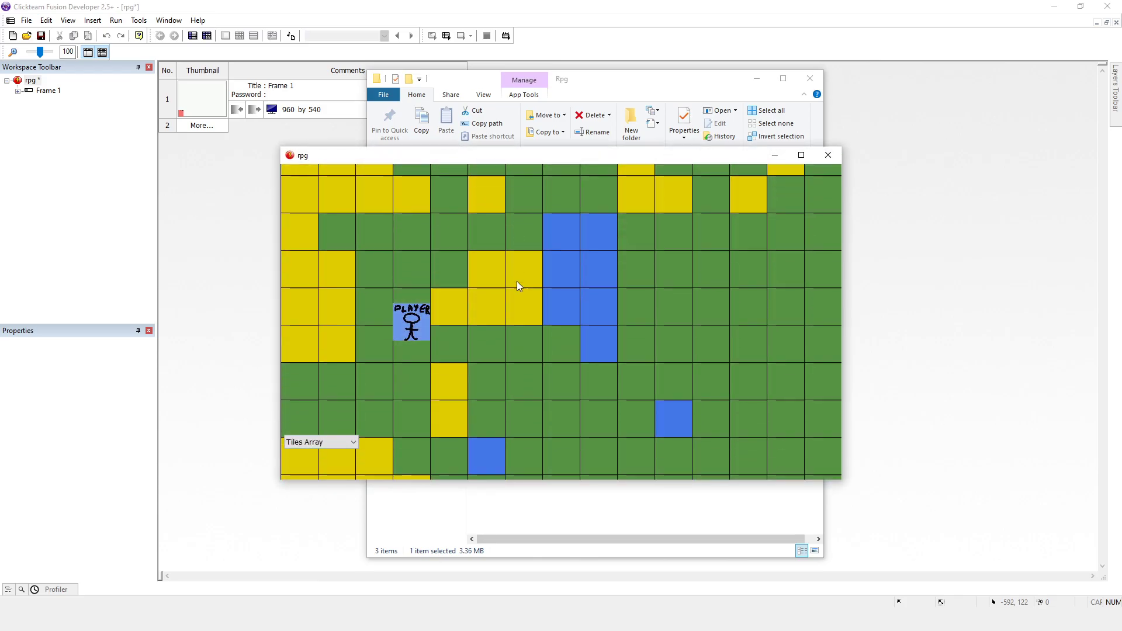
{"action": "key", "text": "Right"}
{"action": "key", "text": "Down"}
{"action": "key", "text": "Up"}
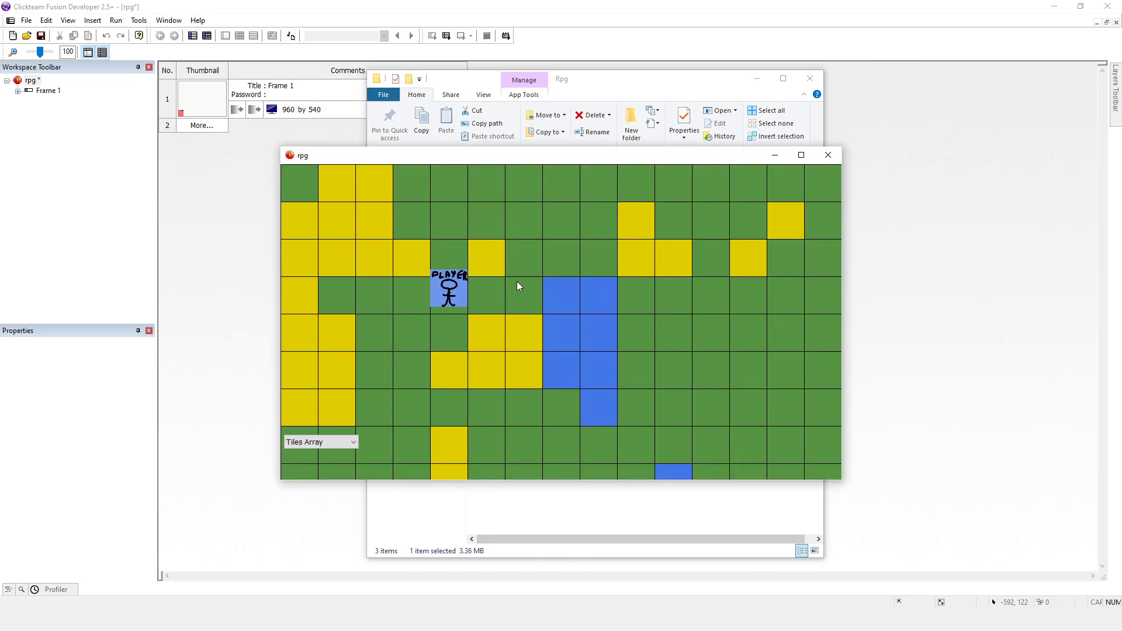
{"action": "key", "text": "Right"}
{"action": "key", "text": "Right"}
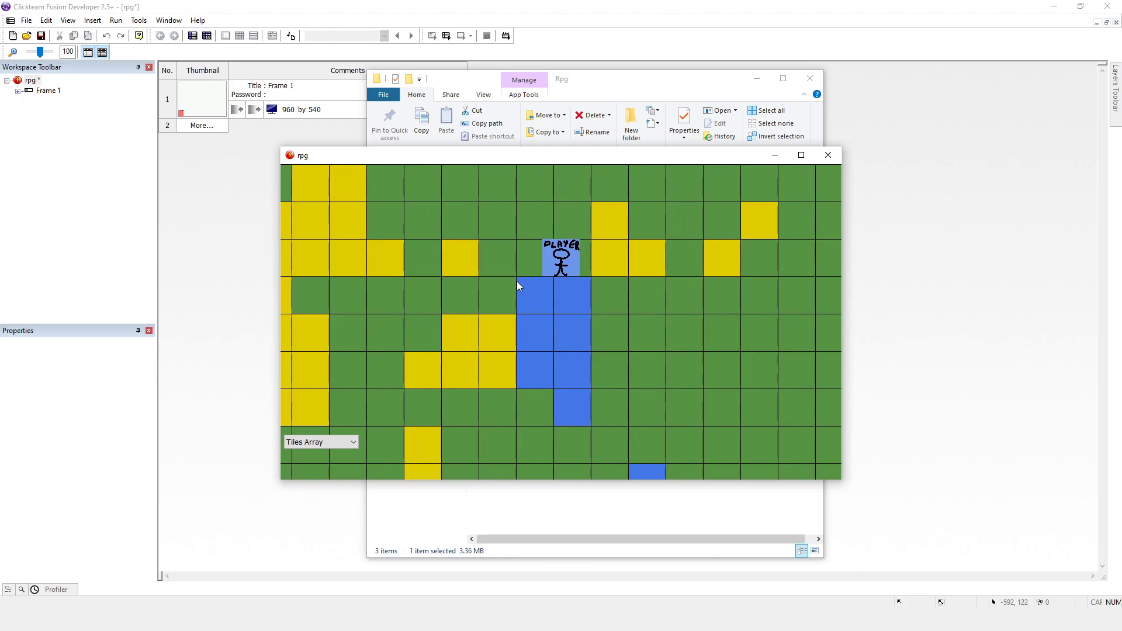
{"action": "key", "text": "Right"}
{"action": "key", "text": "Down"}
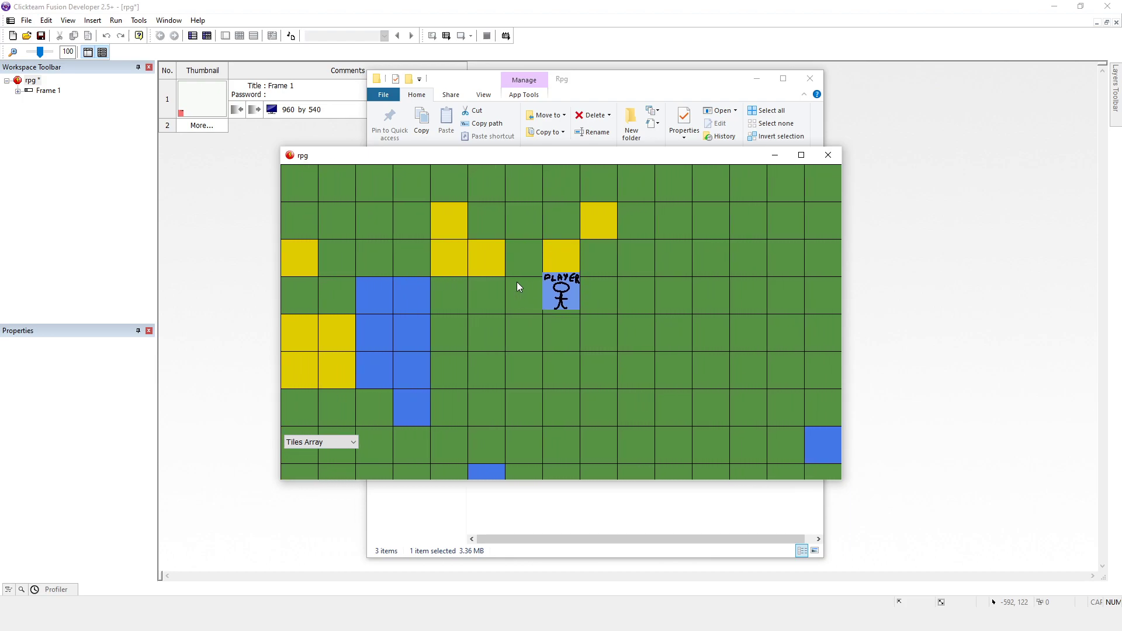
{"action": "key", "text": "Down"}
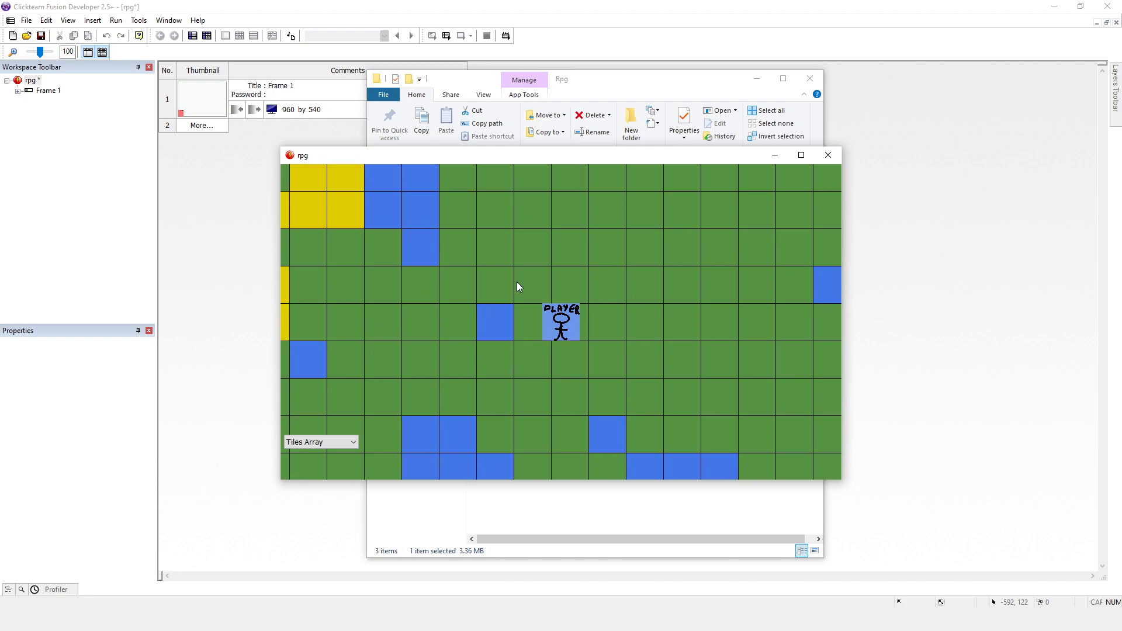
{"action": "key", "text": "Left"}
{"action": "key", "text": "Up"}
{"action": "key", "text": "Left"}
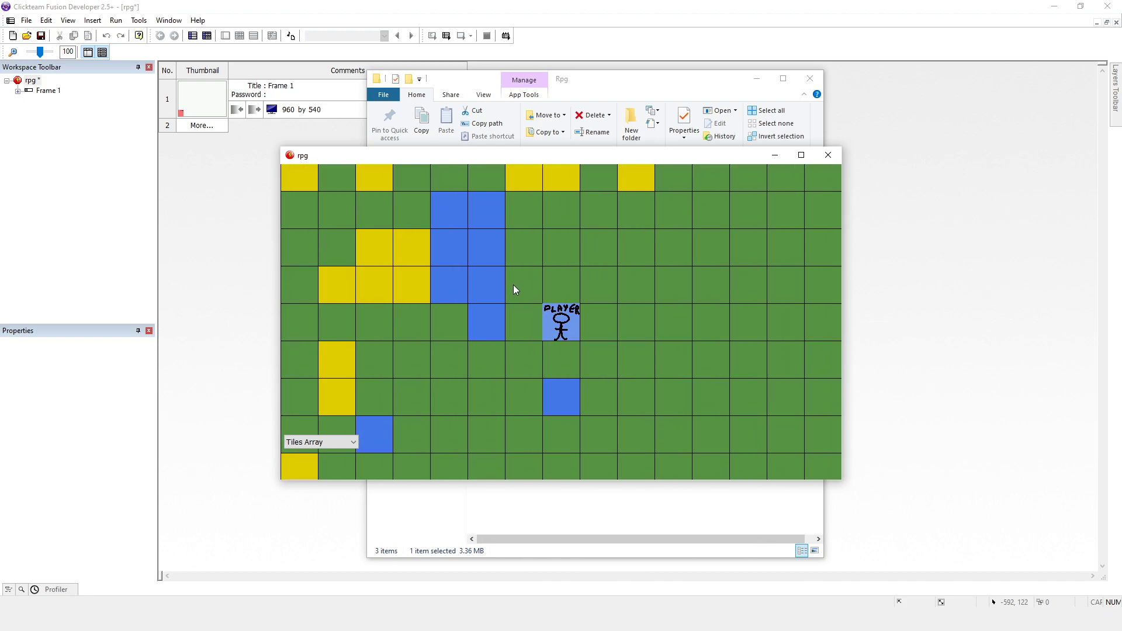
{"action": "key", "text": "Right"}
{"action": "key", "text": "Right"}
{"action": "key", "text": "Down"}
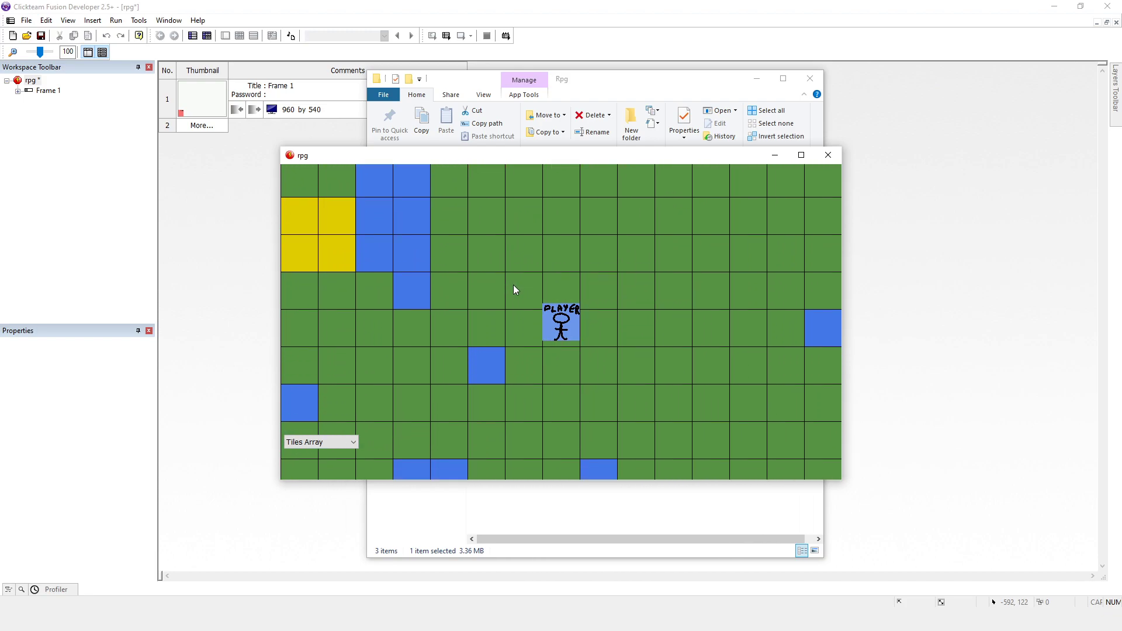
{"action": "key", "text": "Right"}
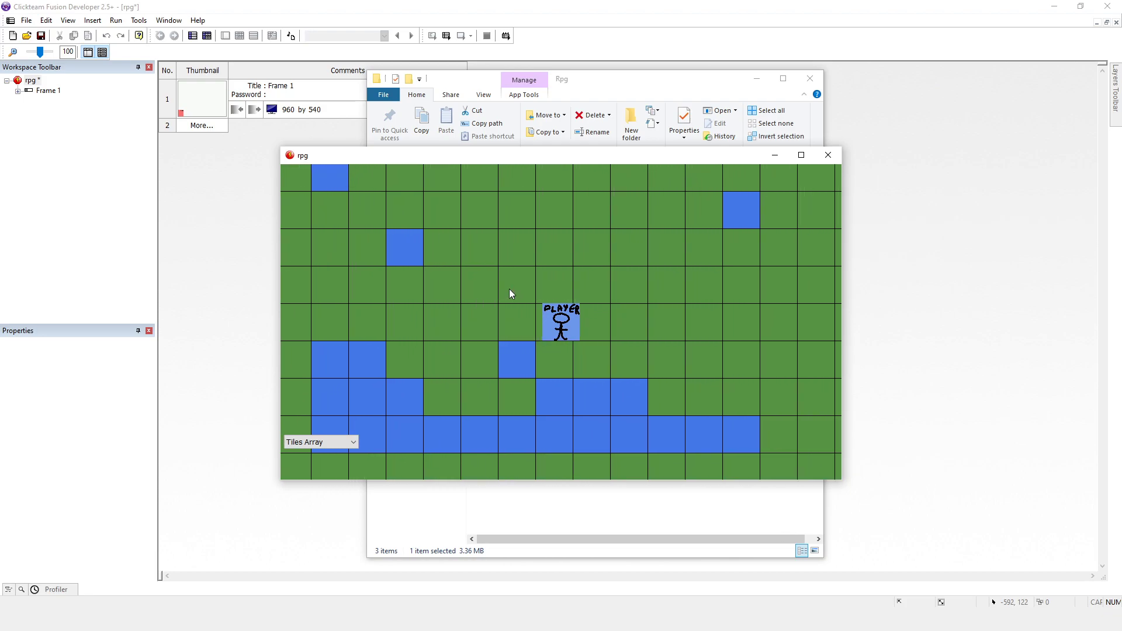
{"action": "left_click_drag", "start_coordinate": [546, 158], "coordinate": [546, 245]}
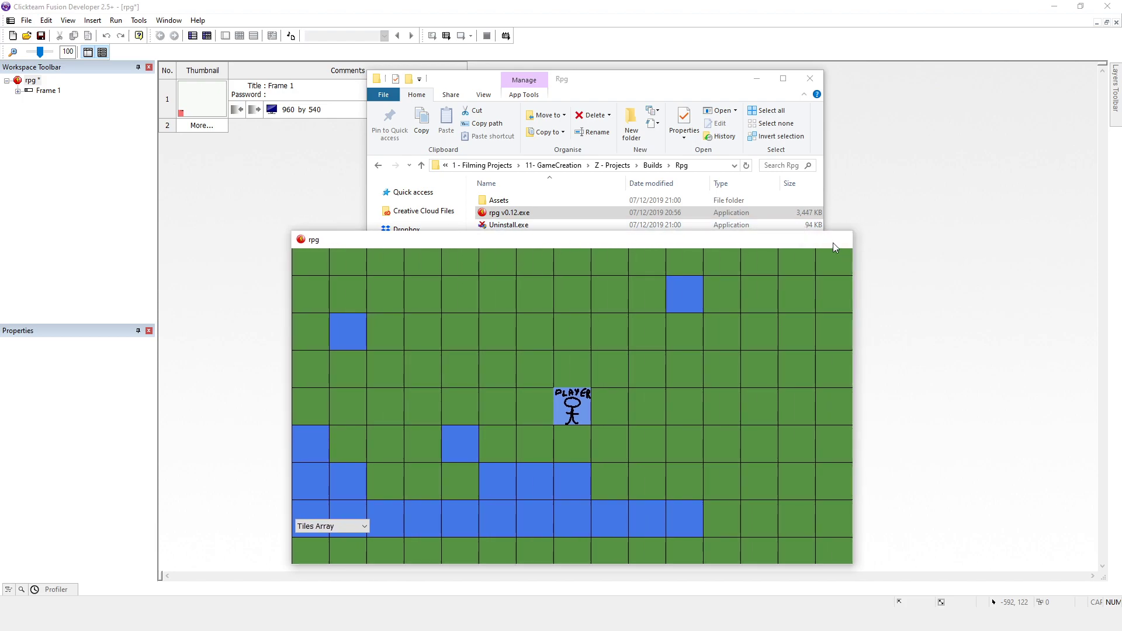
{"action": "left_click", "coordinate": [839, 244]}
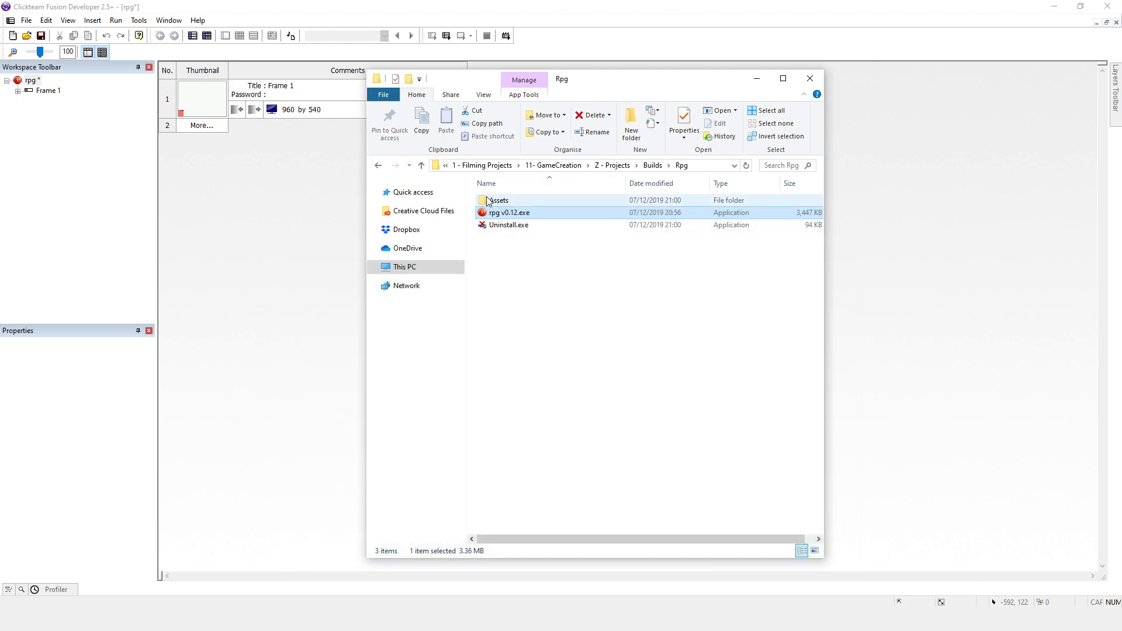
- Look inside the installed Assets folder and return to the Rpg folder
{"action": "double_click", "coordinate": [486, 201]}
{"action": "left_click", "coordinate": [597, 166]}
{"action": "left_click", "coordinate": [610, 179]}
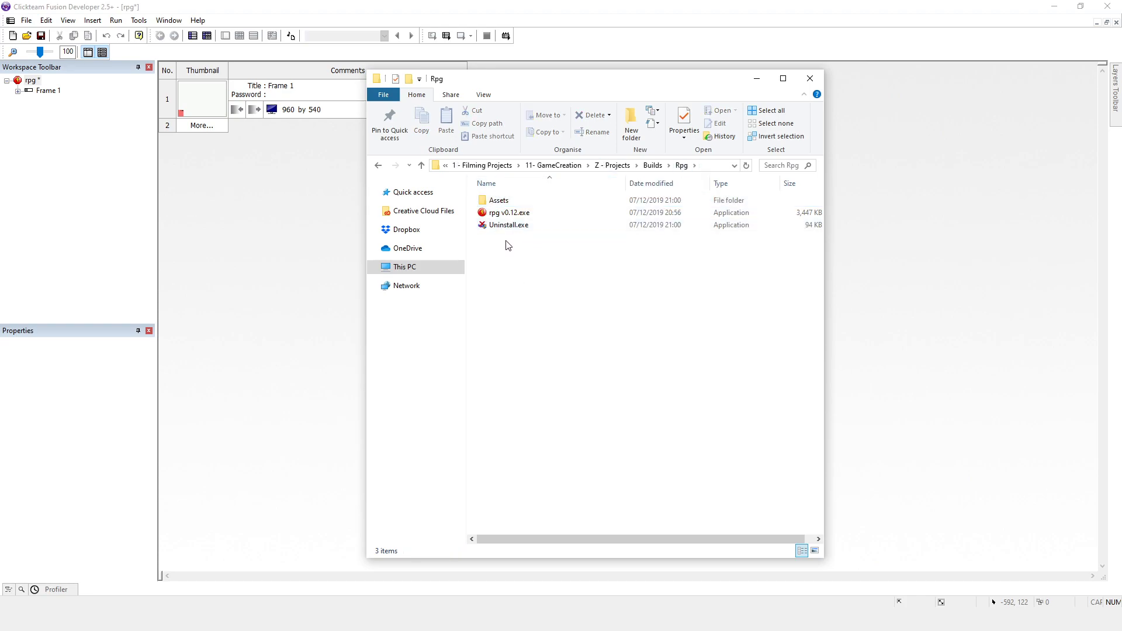